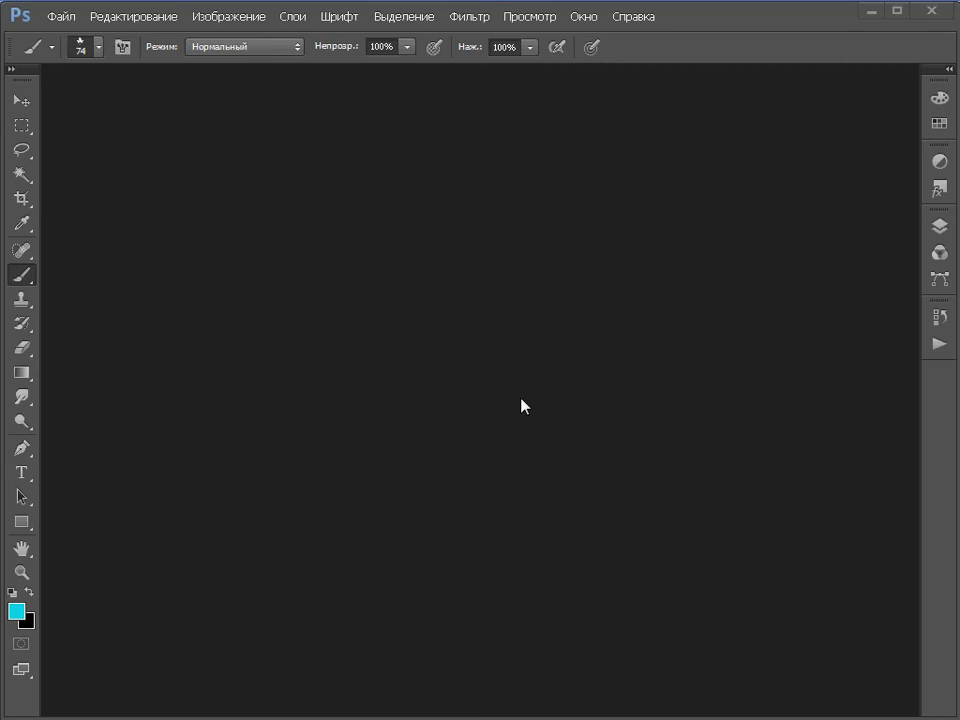
- Create a new 10 × 10 cm, 300 ppi RGB document with a white background
{"action": "left_click", "coordinate": [61, 16]}
{"action": "left_click", "coordinate": [60, 36]}
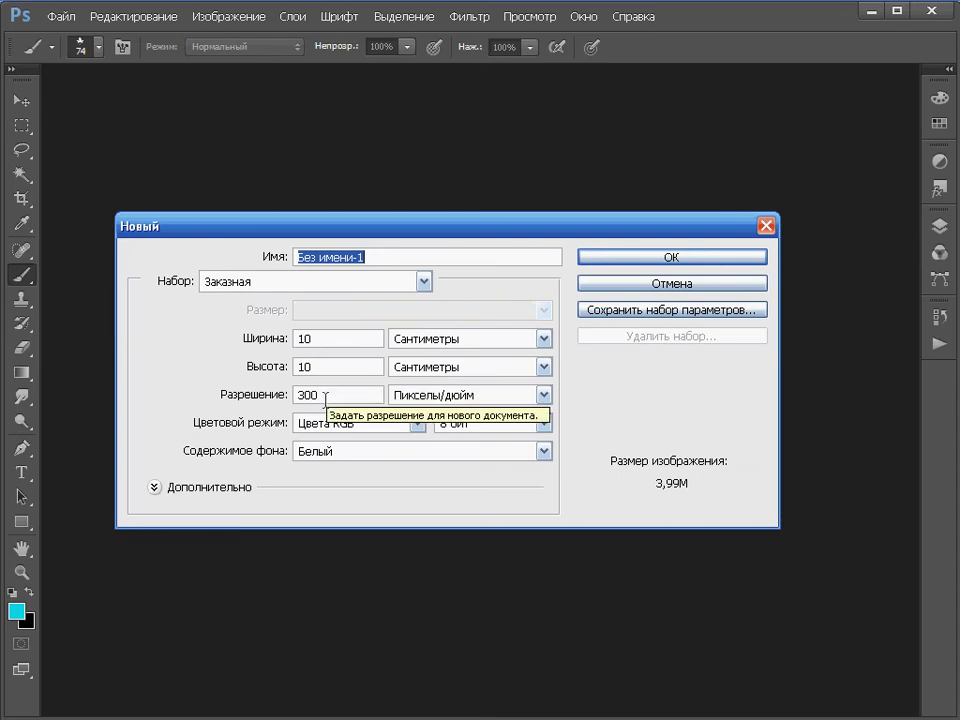
{"action": "left_click", "coordinate": [599, 278]}
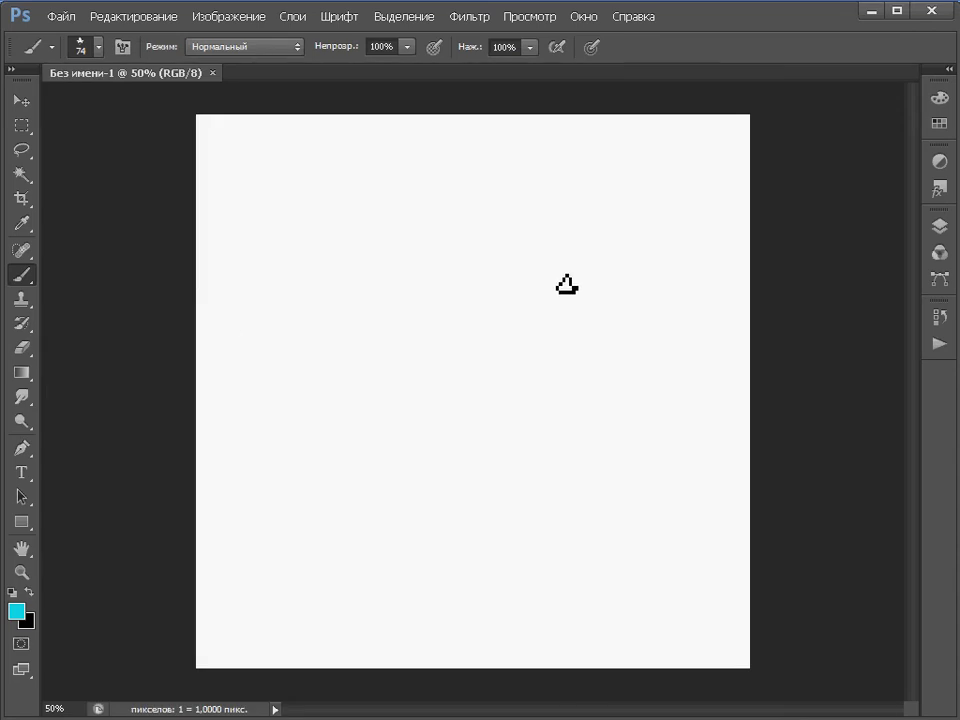
- Choose the blue-yellow radial gradient preset and fill the canvas with a ring
{"action": "left_click", "coordinate": [21, 373]}
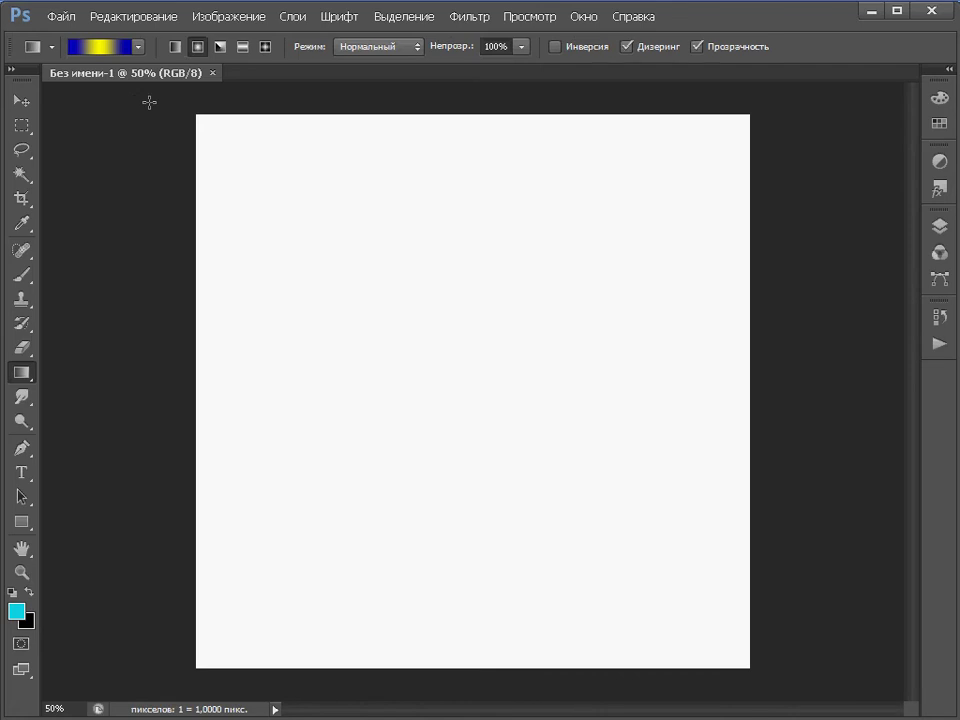
{"action": "left_click", "coordinate": [138, 47]}
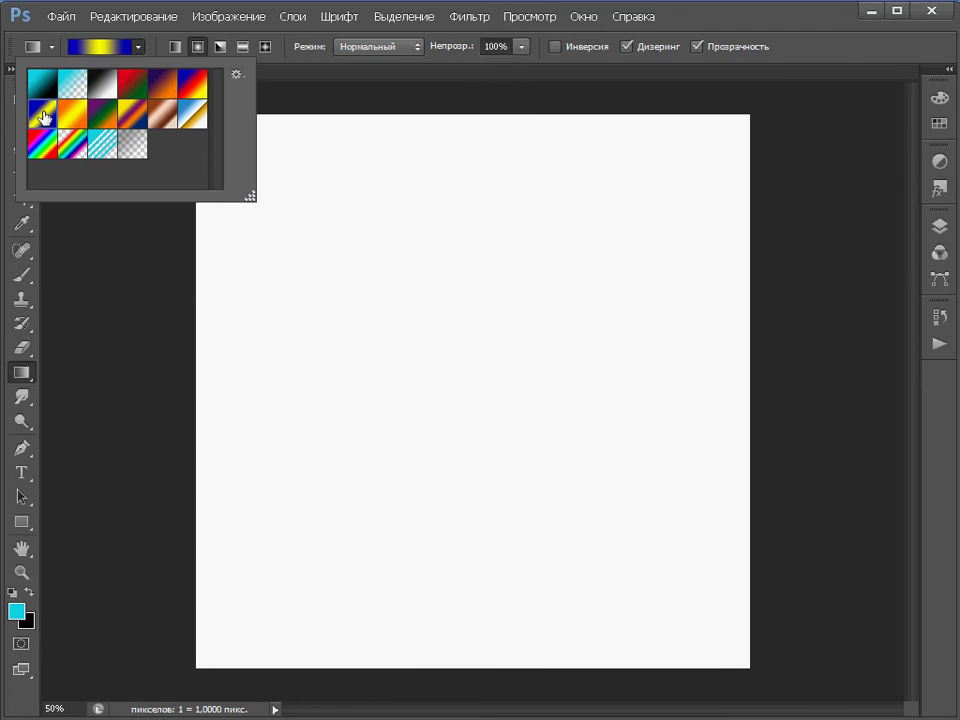
{"action": "left_click", "coordinate": [310, 97]}
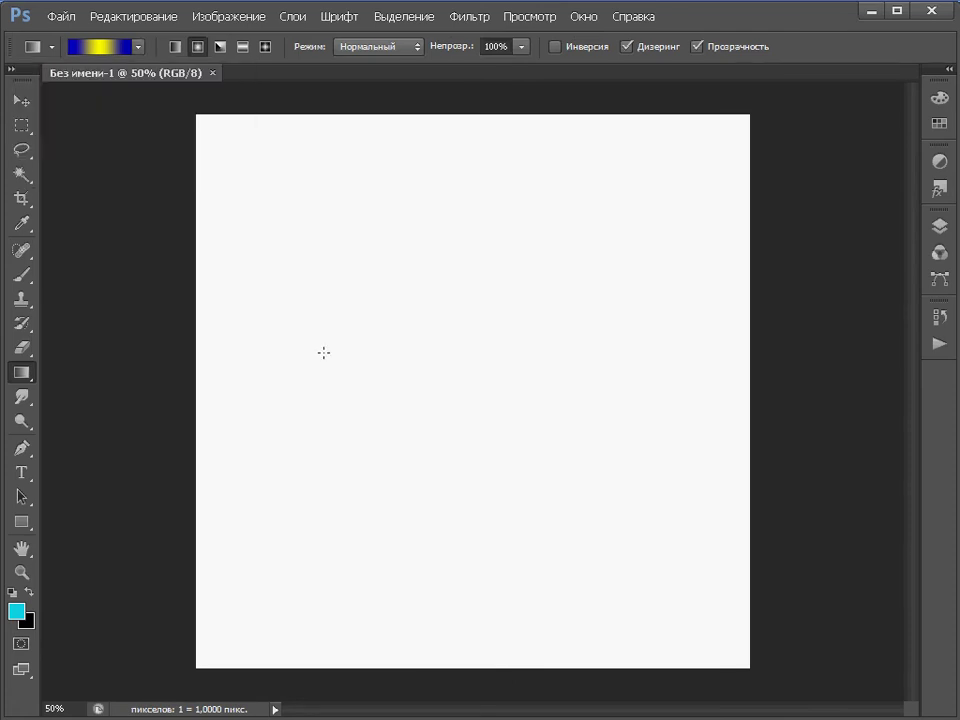
{"action": "left_click_drag", "start_coordinate": [323, 352], "coordinate": [474, 502]}
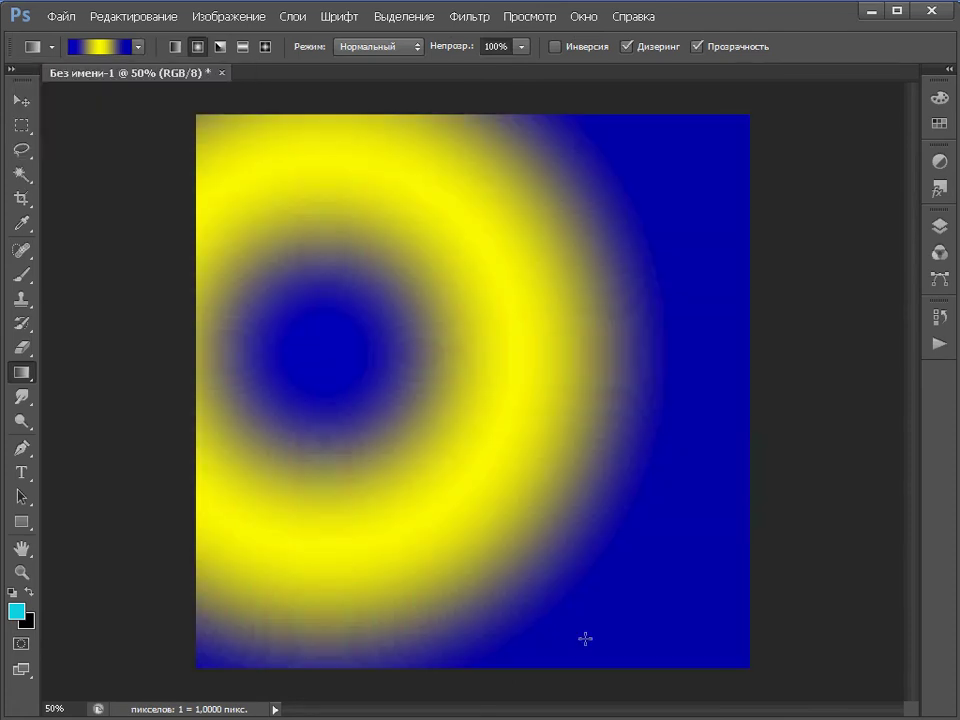
- Redraw the radial ring until it sits centred slightly left in the lower half
{"action": "left_click_drag", "start_coordinate": [455, 443], "coordinate": [532, 676]}
{"action": "left_click_drag", "start_coordinate": [432, 390], "coordinate": [567, 718]}
{"action": "left_click_drag", "start_coordinate": [545, 402], "coordinate": [690, 715]}
{"action": "left_click_drag", "start_coordinate": [401, 377], "coordinate": [449, 670]}
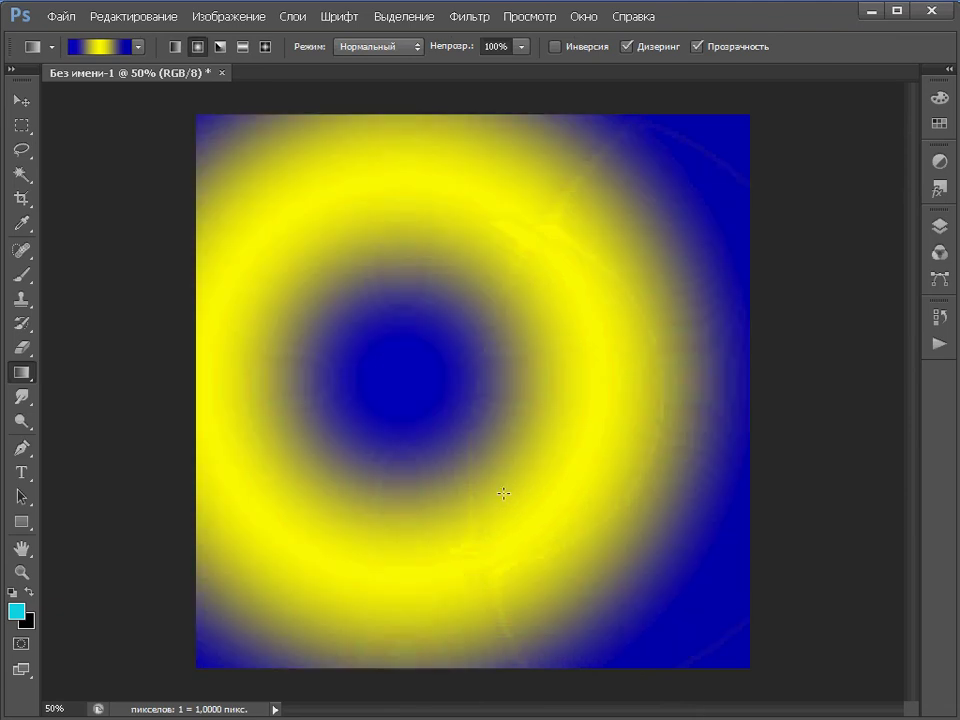
{"action": "left_click_drag", "start_coordinate": [503, 493], "coordinate": [505, 690]}
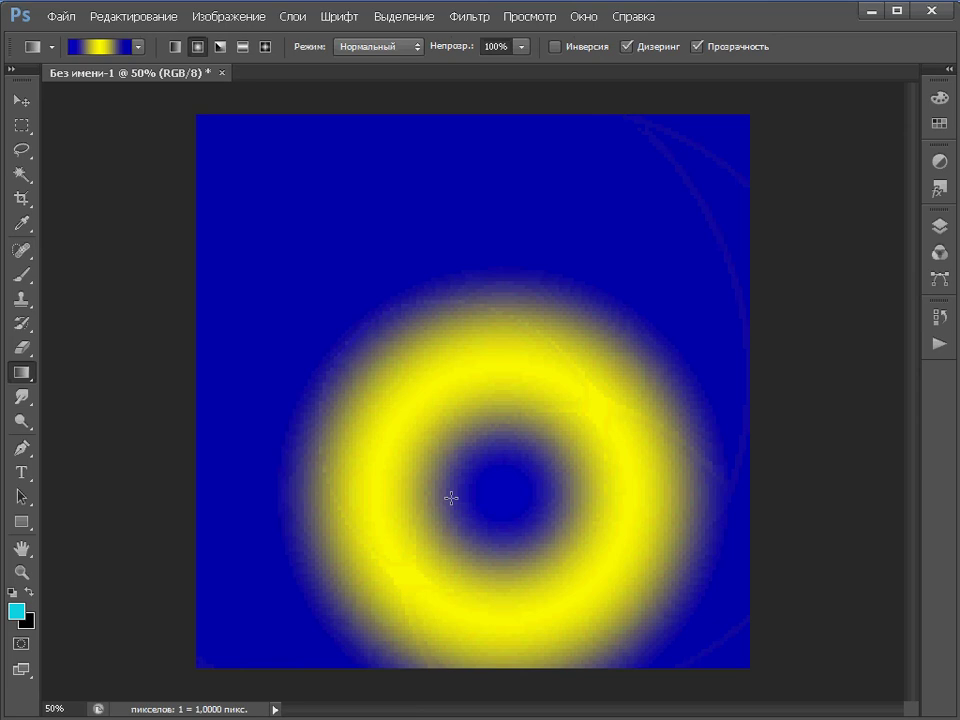
{"action": "left_click_drag", "start_coordinate": [451, 497], "coordinate": [453, 690]}
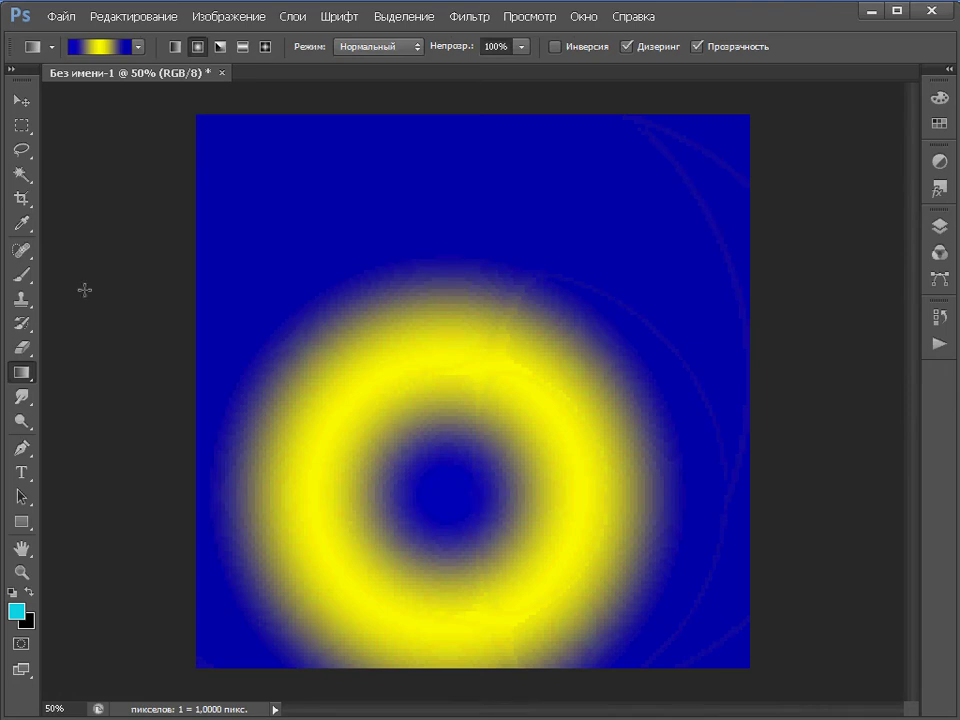
{"action": "left_click", "coordinate": [27, 279]}
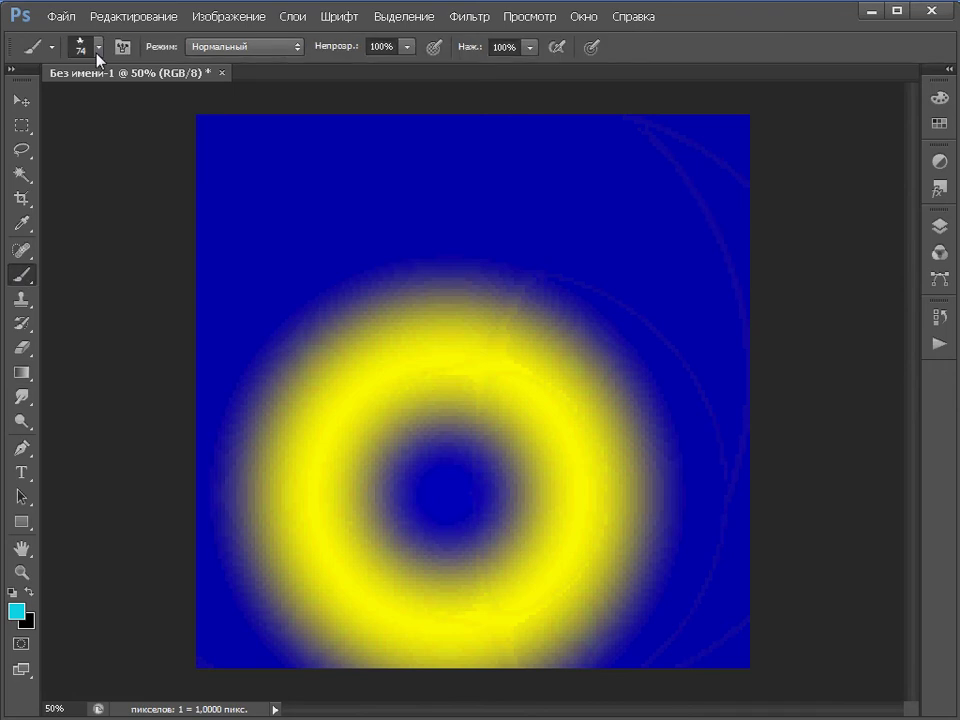
- Paint cyan maple leaves in the upper-left and down the right side with the maple leaf brush
{"action": "left_click", "coordinate": [98, 48]}
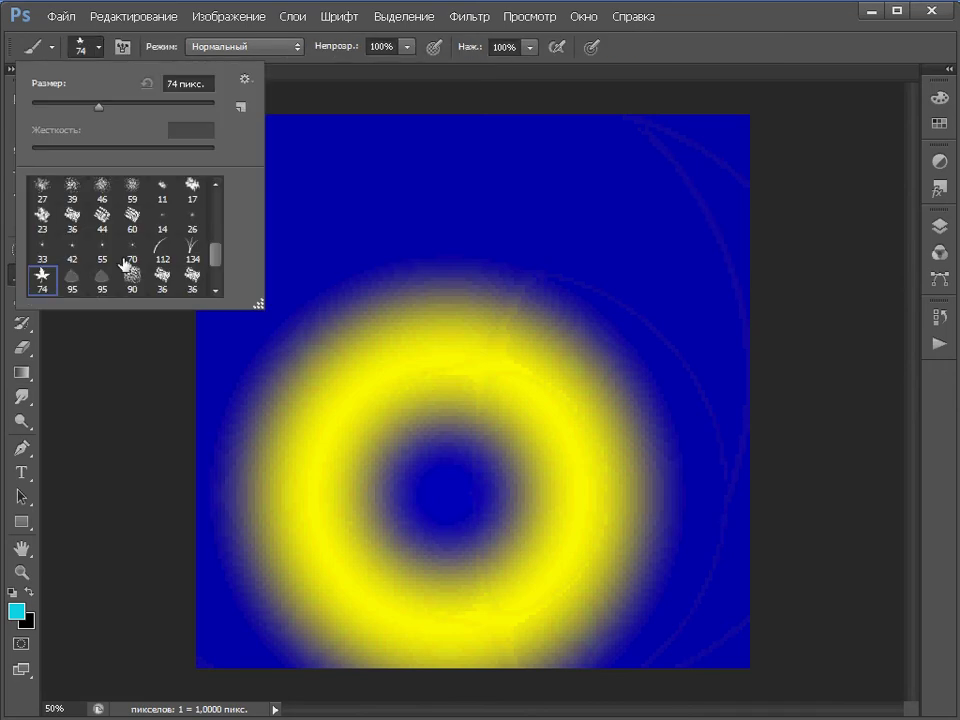
{"action": "left_click", "coordinate": [370, 135]}
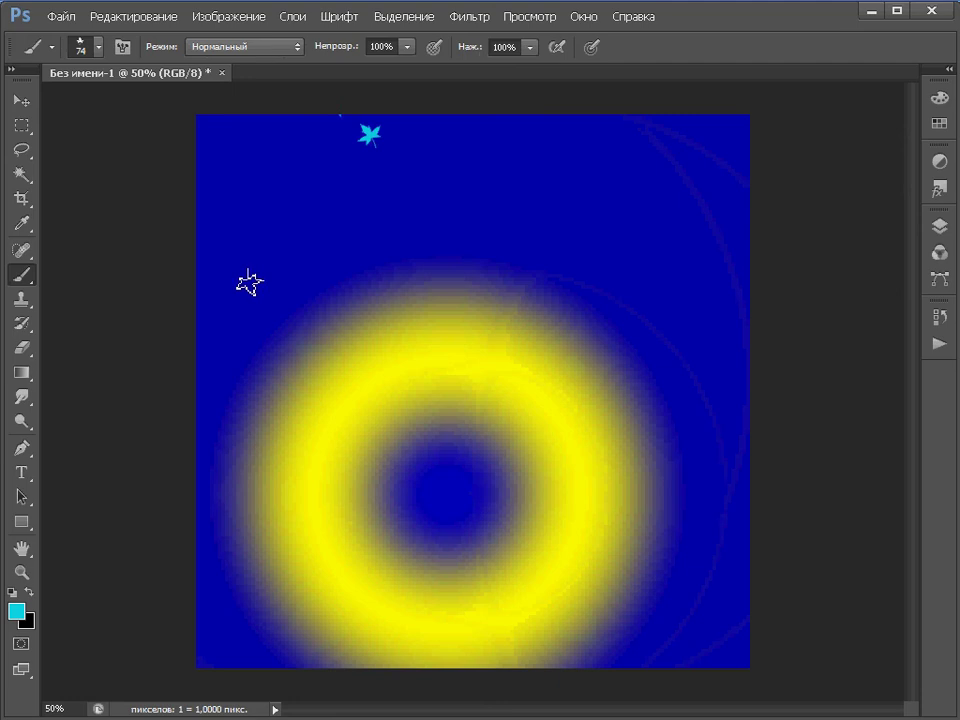
{"action": "left_click_drag", "start_coordinate": [248, 265], "coordinate": [335, 222]}
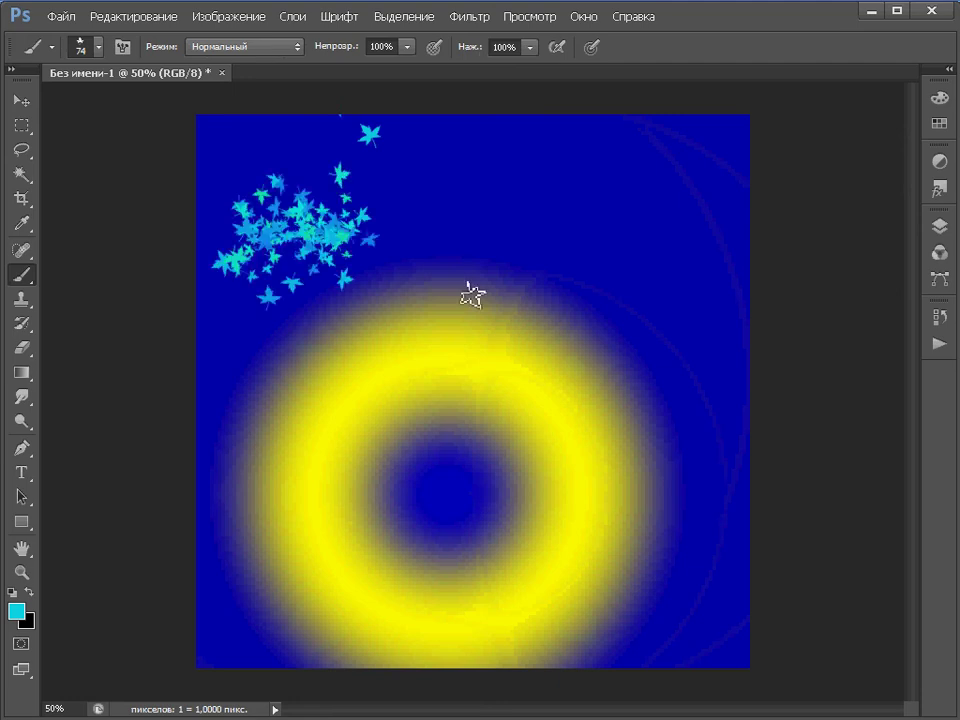
{"action": "mouse_move", "coordinate": [540, 300]}
{"action": "left_mouse_down"}
{"action": "mouse_move", "coordinate": [696, 605]}
{"action": "mouse_move", "coordinate": [680, 630]}
{"action": "left_mouse_up"}
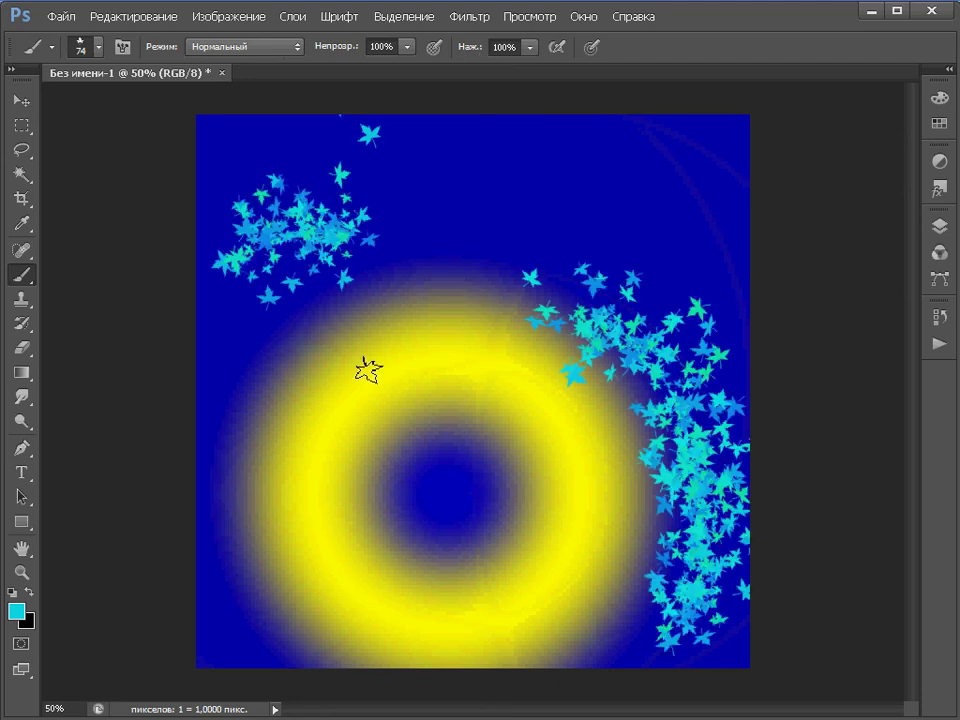
- Switch the foreground colour to blue and paint blue leaves along the left side and upper area
{"action": "left_click", "coordinate": [16, 610]}
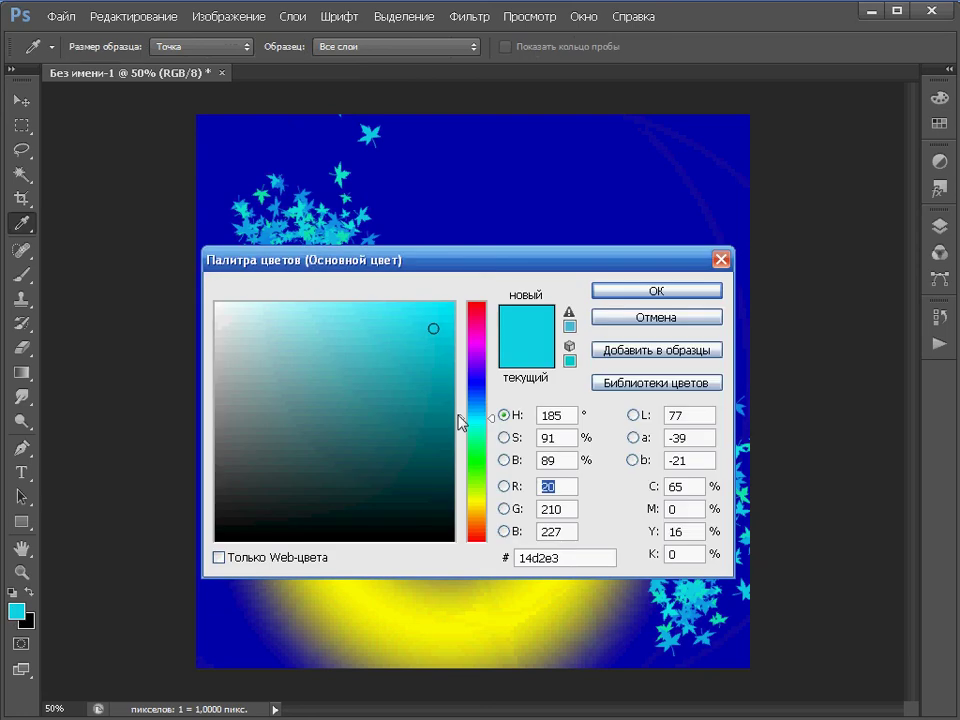
{"action": "left_click_drag", "start_coordinate": [460, 421], "coordinate": [457, 366]}
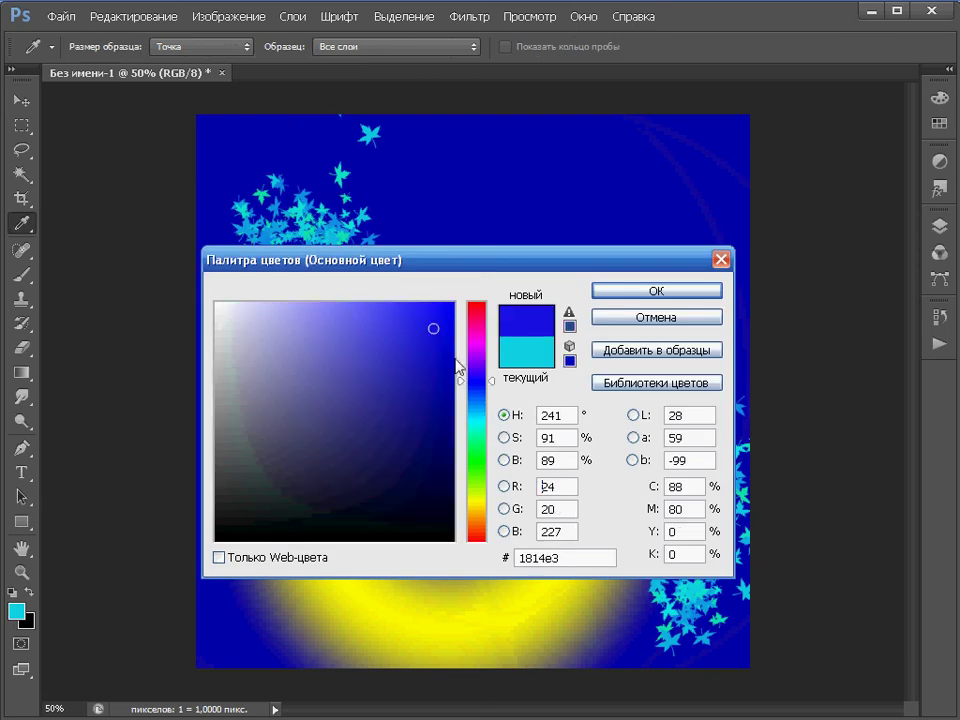
{"action": "left_click", "coordinate": [609, 292]}
{"action": "left_click_drag", "start_coordinate": [314, 424], "coordinate": [348, 645]}
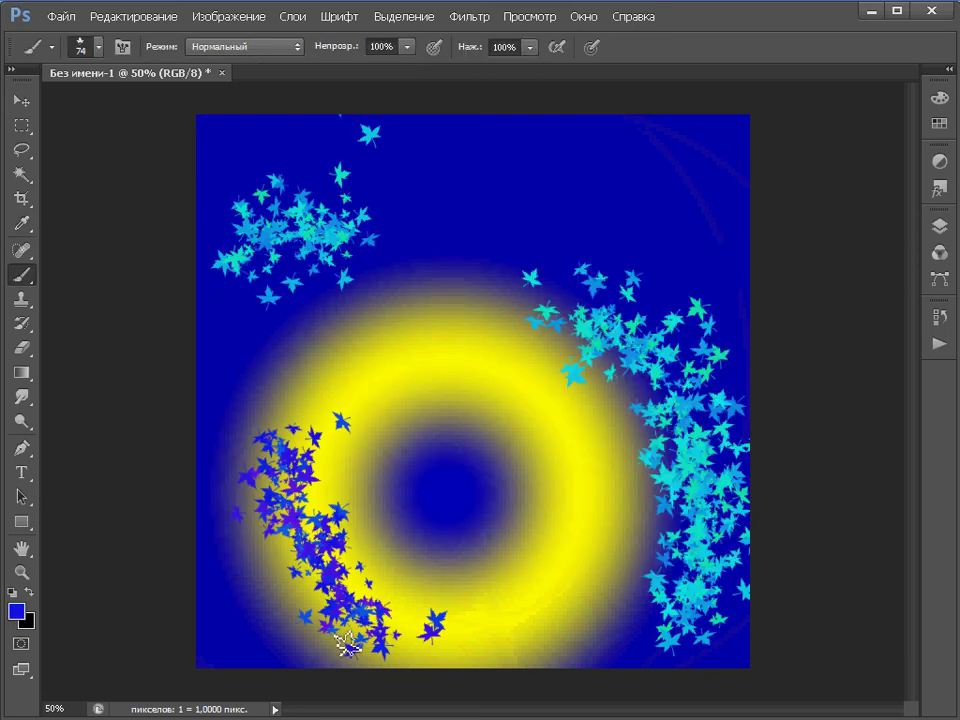
{"action": "mouse_move", "coordinate": [530, 168]}
{"action": "left_mouse_down"}
{"action": "mouse_move", "coordinate": [598, 174]}
{"action": "mouse_move", "coordinate": [709, 293]}
{"action": "left_mouse_up"}
{"action": "mouse_move", "coordinate": [420, 250]}
{"action": "left_mouse_down"}
{"action": "mouse_move", "coordinate": [471, 247]}
{"action": "mouse_move", "coordinate": [488, 282]}
{"action": "left_mouse_up"}
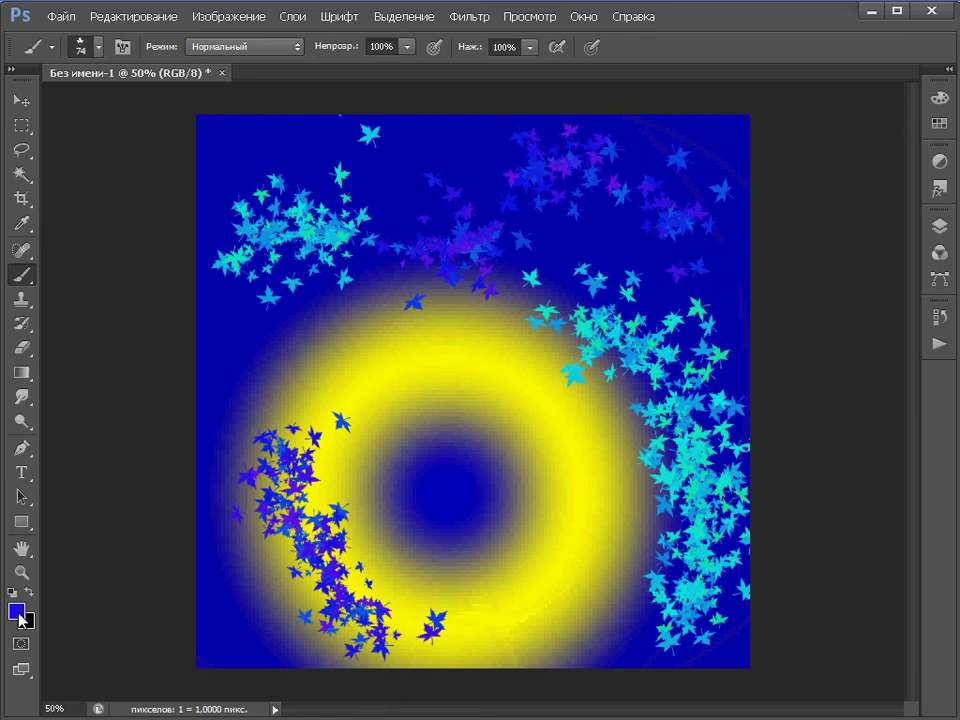
- Switch the foreground colour to magenta and add magenta leaves around the ring and top
{"action": "left_click", "coordinate": [18, 613]}
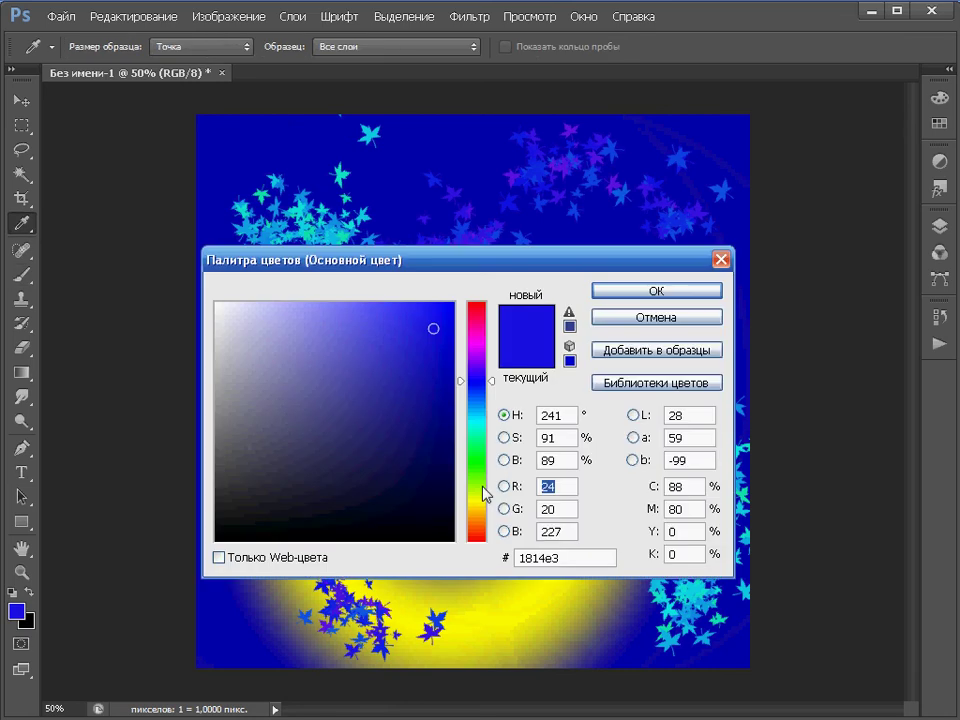
{"action": "left_click", "coordinate": [481, 343]}
{"action": "left_click", "coordinate": [652, 290]}
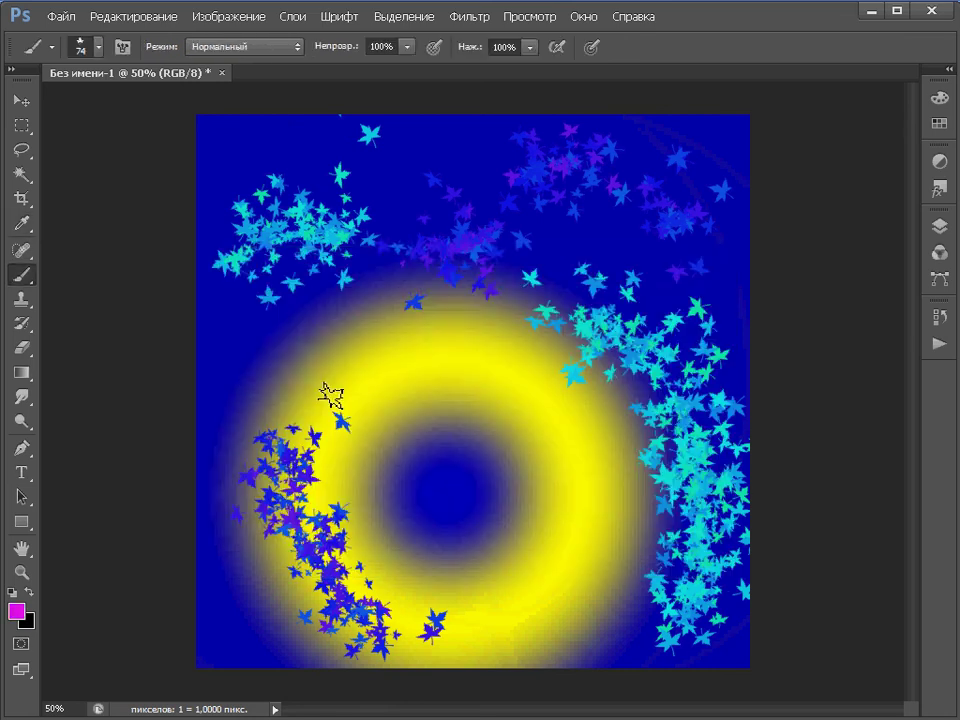
{"action": "mouse_move", "coordinate": [330, 395]}
{"action": "left_mouse_down"}
{"action": "mouse_move", "coordinate": [457, 330]}
{"action": "mouse_move", "coordinate": [581, 404]}
{"action": "mouse_move", "coordinate": [596, 641]}
{"action": "left_mouse_up"}
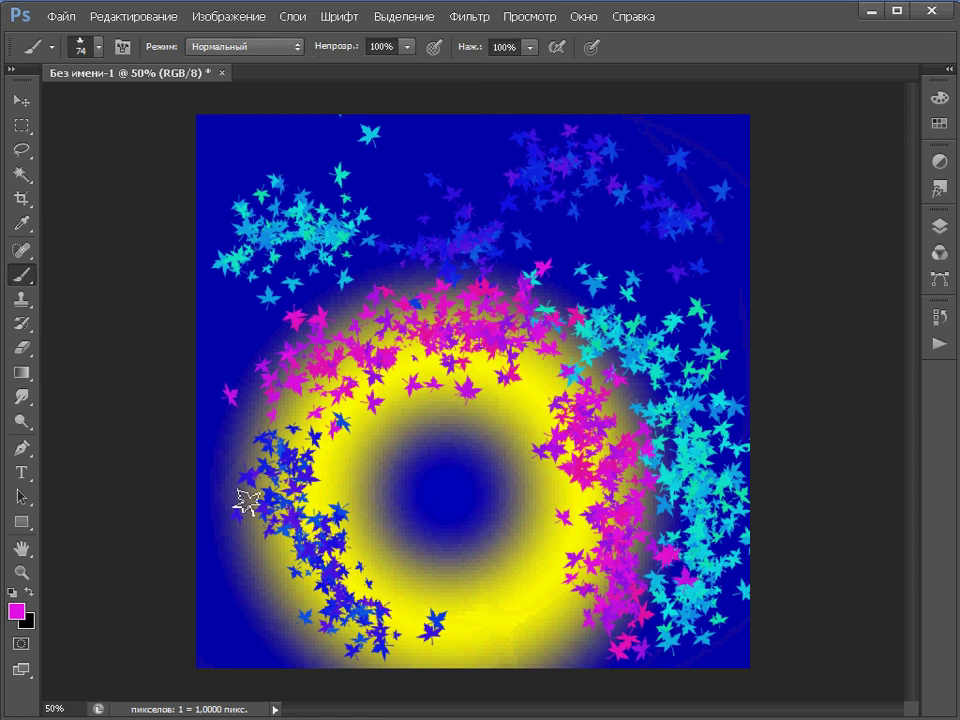
{"action": "left_click_drag", "start_coordinate": [246, 502], "coordinate": [348, 665]}
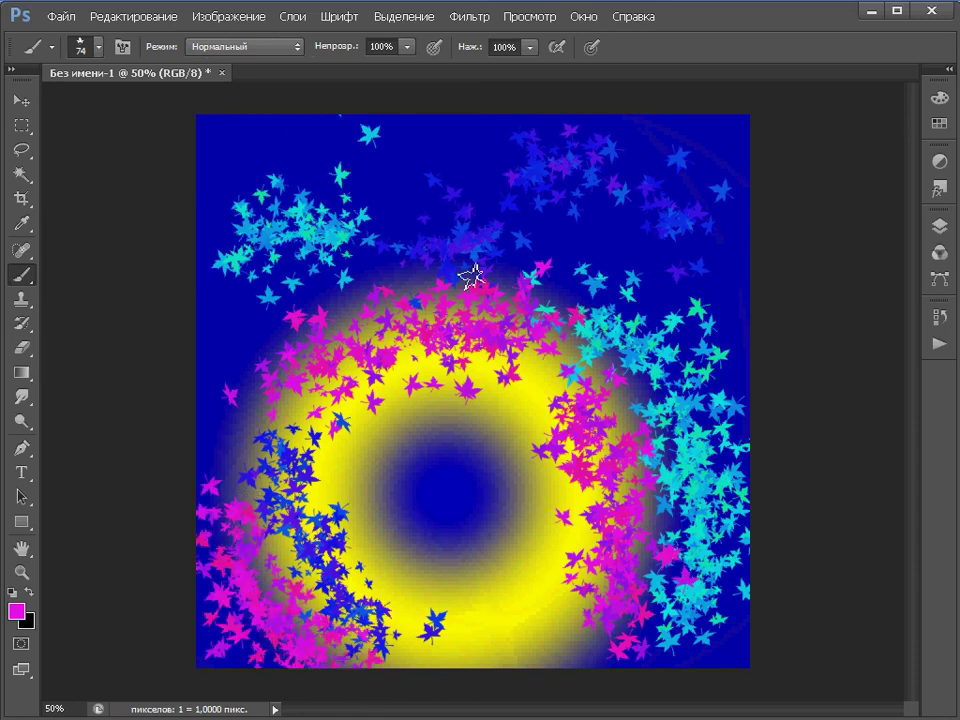
{"action": "mouse_move", "coordinate": [470, 277]}
{"action": "left_mouse_down"}
{"action": "mouse_move", "coordinate": [526, 205]}
{"action": "mouse_move", "coordinate": [731, 252]}
{"action": "mouse_move", "coordinate": [705, 247]}
{"action": "left_mouse_up"}
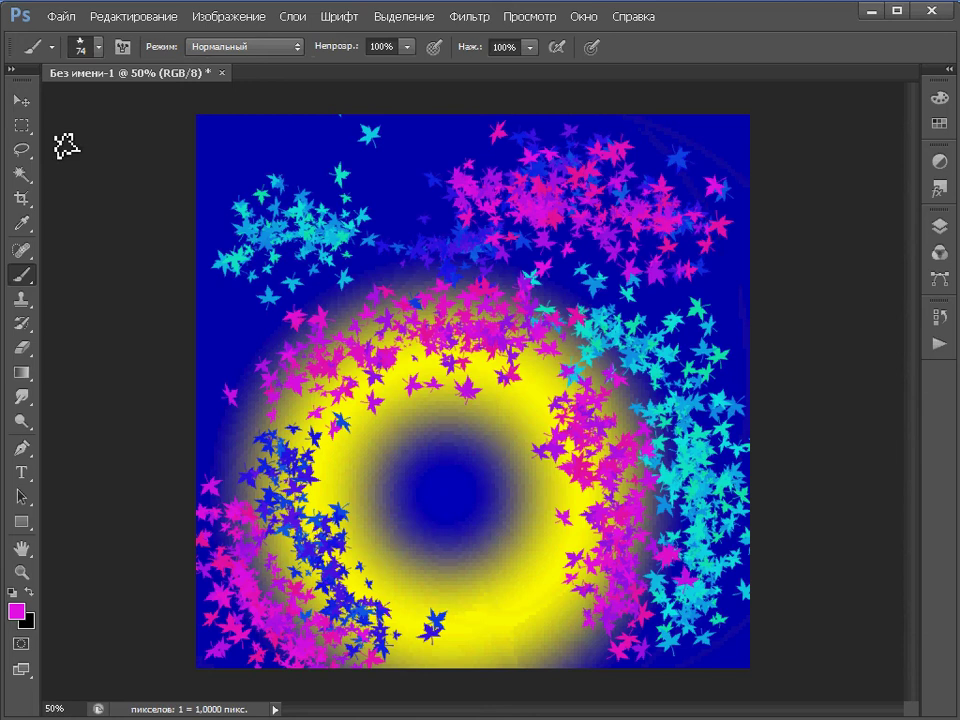
{"action": "key", "text": "m"}
{"action": "left_click", "coordinate": [470, 16]}
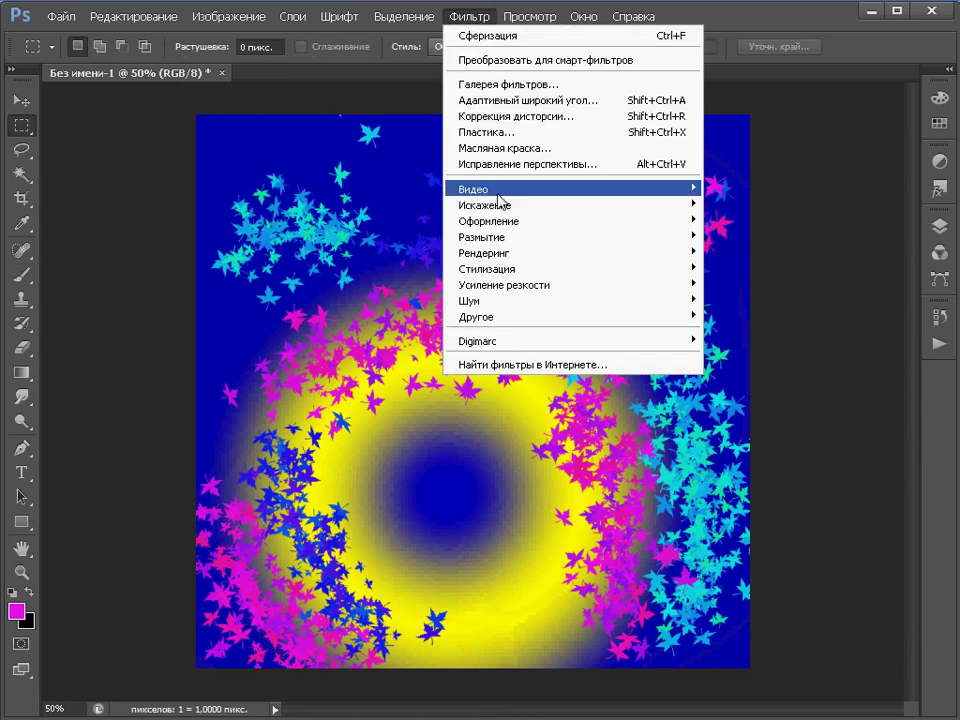
{"action": "mouse_move", "coordinate": [520, 205]}
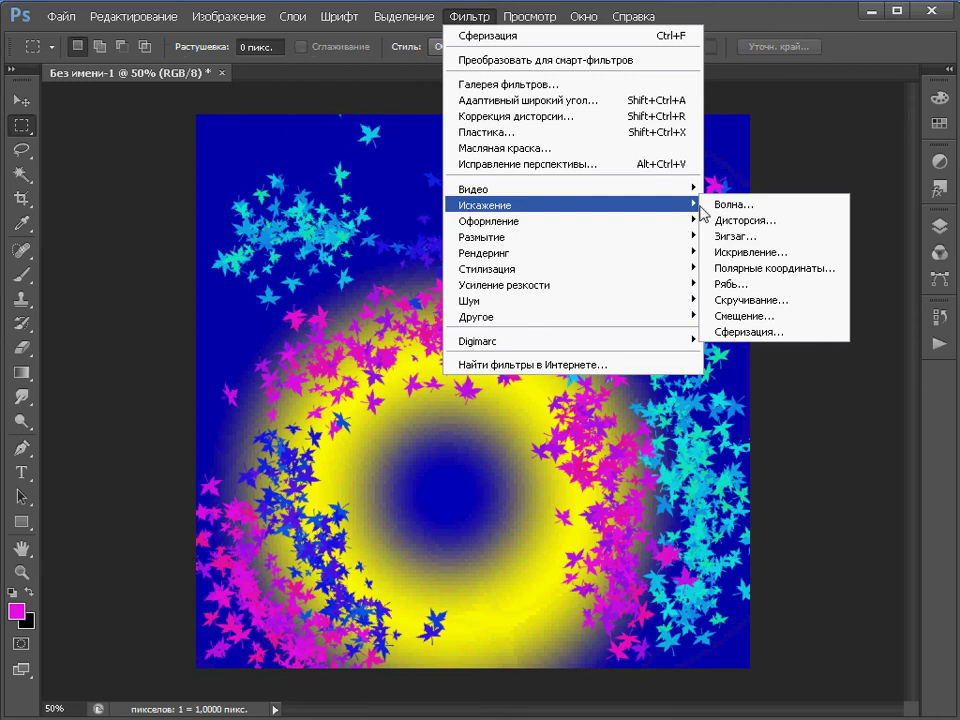
{"action": "left_click", "coordinate": [725, 205]}
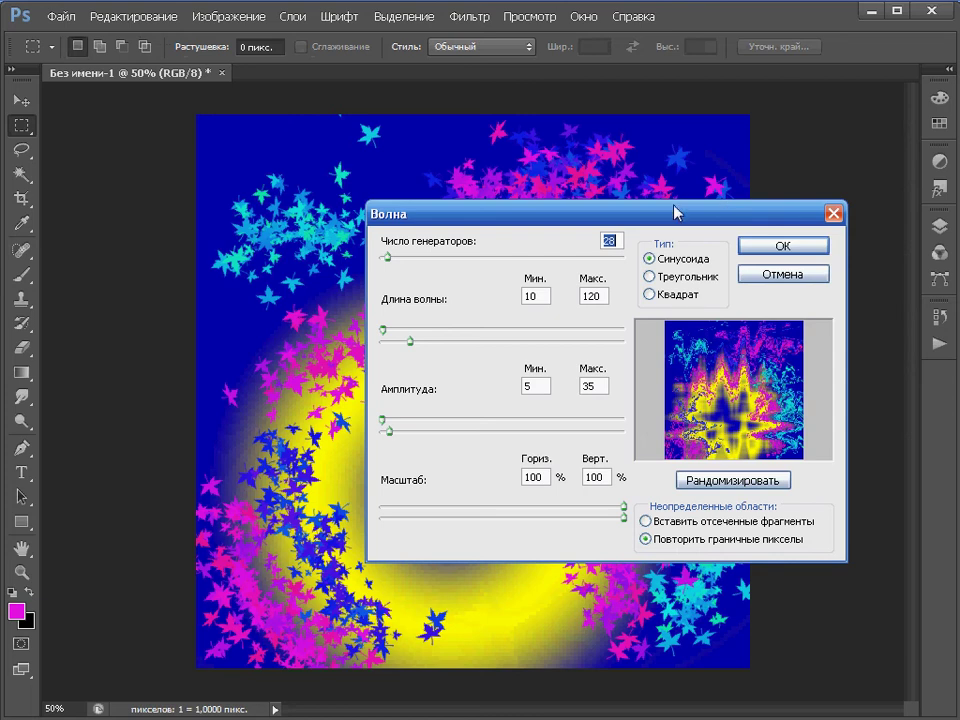
{"action": "left_click_drag", "start_coordinate": [439, 222], "coordinate": [491, 224]}
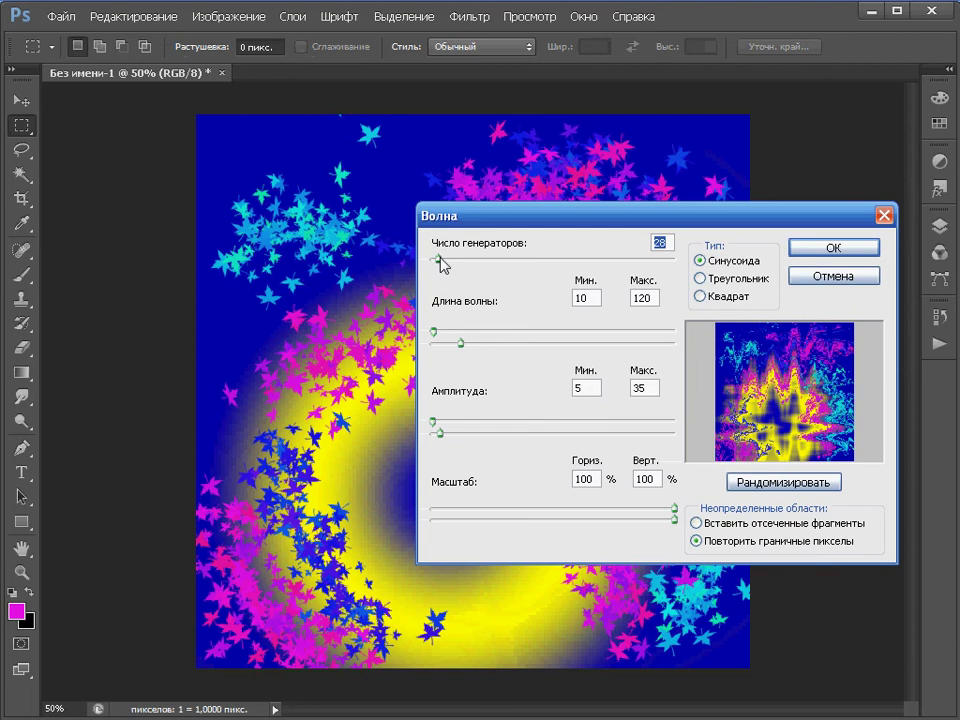
{"action": "mouse_move", "coordinate": [440, 264]}
{"action": "left_mouse_down"}
{"action": "mouse_move", "coordinate": [508, 270]}
{"action": "mouse_move", "coordinate": [437, 274]}
{"action": "left_mouse_up"}
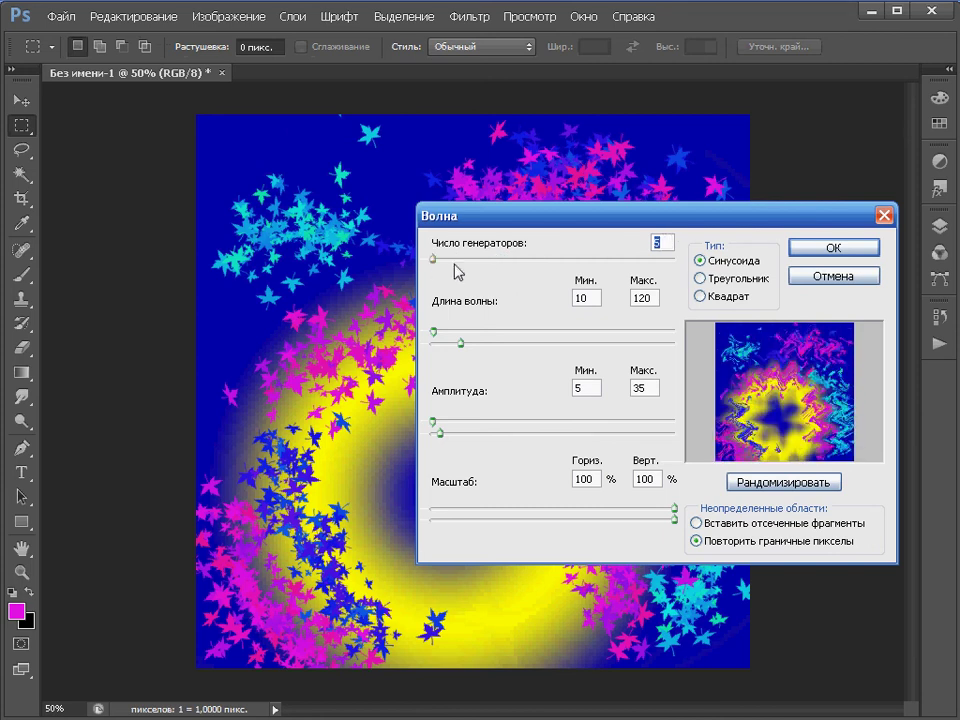
{"action": "mouse_move", "coordinate": [435, 331]}
{"action": "left_mouse_down"}
{"action": "mouse_move", "coordinate": [464, 331]}
{"action": "mouse_move", "coordinate": [443, 338]}
{"action": "left_mouse_up"}
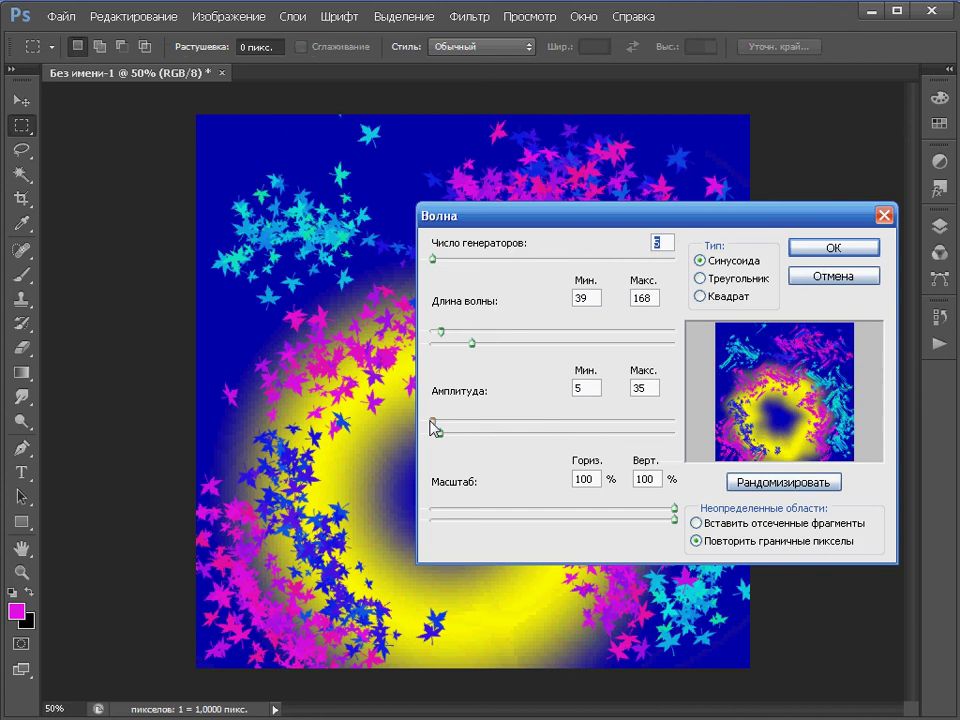
{"action": "mouse_move", "coordinate": [433, 428]}
{"action": "left_mouse_down"}
{"action": "mouse_move", "coordinate": [462, 430]}
{"action": "mouse_move", "coordinate": [436, 428]}
{"action": "left_mouse_up"}
{"action": "left_click", "coordinate": [800, 248]}
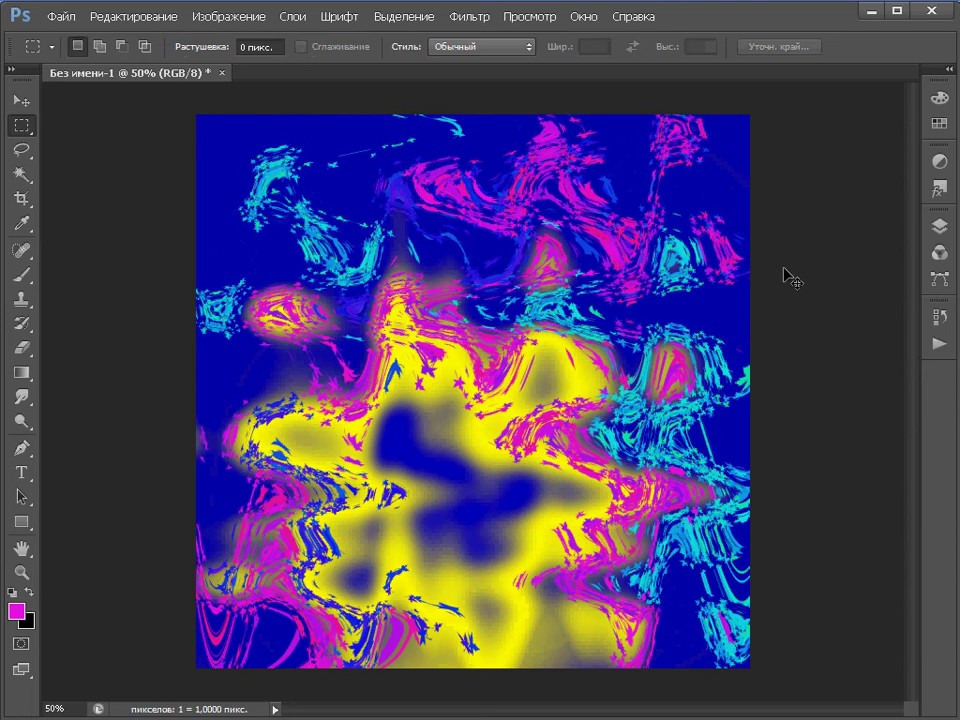
{"action": "key", "text": "ctrl+z"}
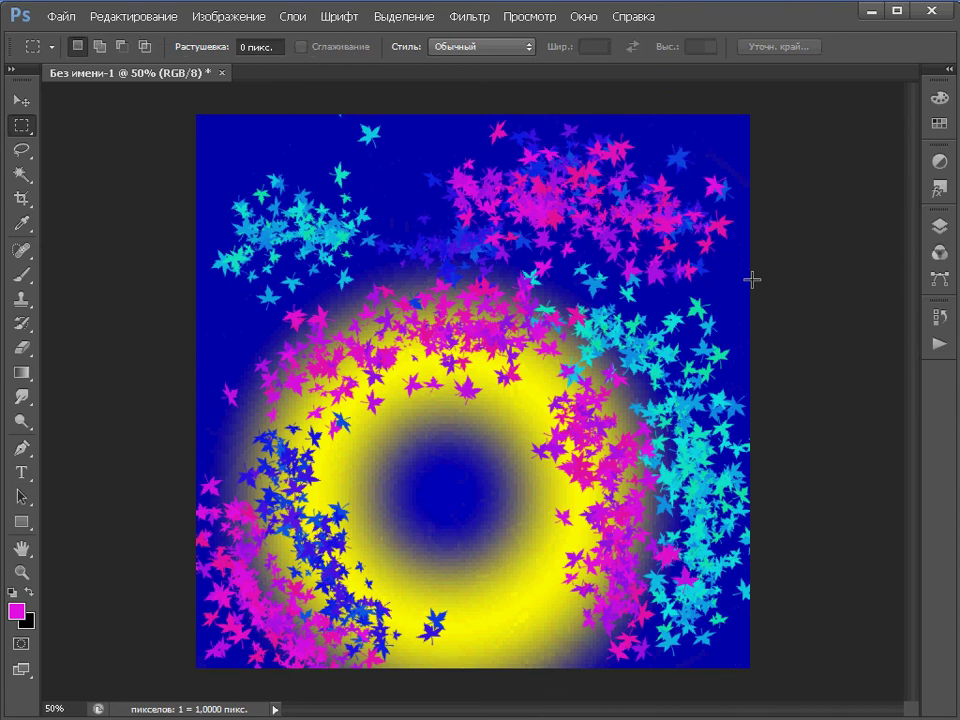
- Apply a Pinch (Дисторсия) bulge of -82 to the picture, then undo it
{"action": "left_click", "coordinate": [488, 28]}
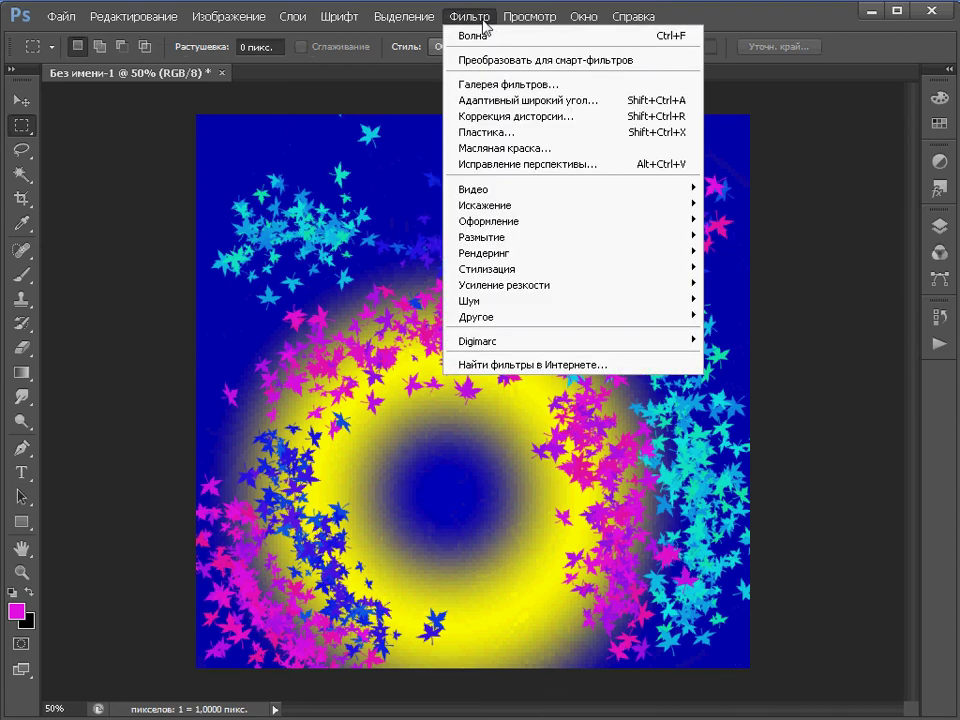
{"action": "mouse_move", "coordinate": [560, 205]}
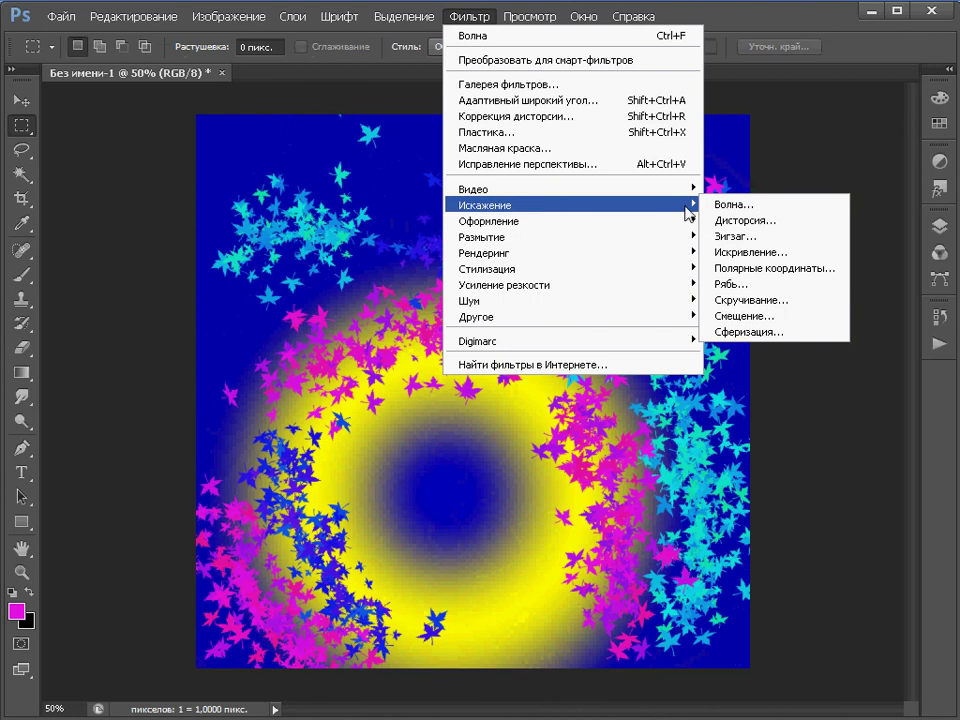
{"action": "left_click", "coordinate": [729, 220]}
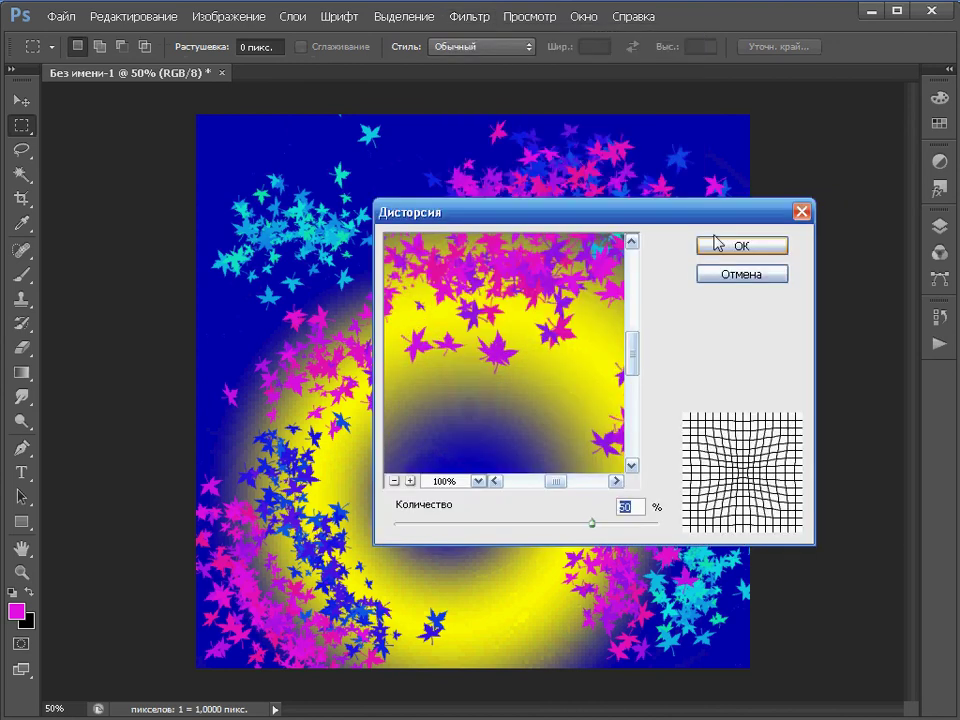
{"action": "left_click_drag", "start_coordinate": [600, 530], "coordinate": [581, 530]}
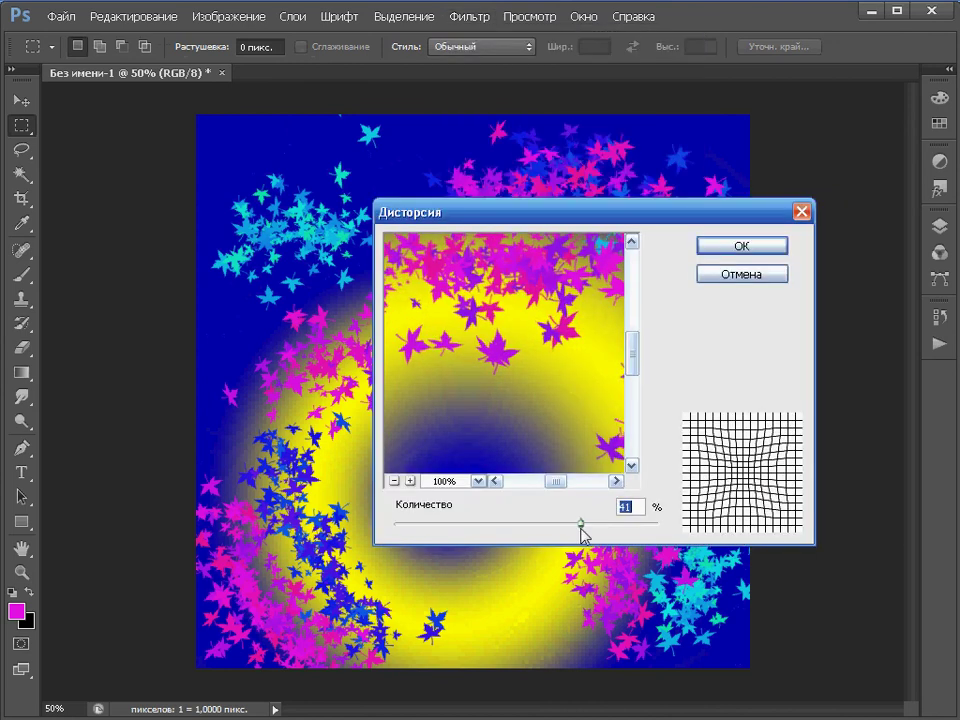
{"action": "left_click_drag", "start_coordinate": [417, 517], "coordinate": [427, 517]}
{"action": "left_click", "coordinate": [395, 481]}
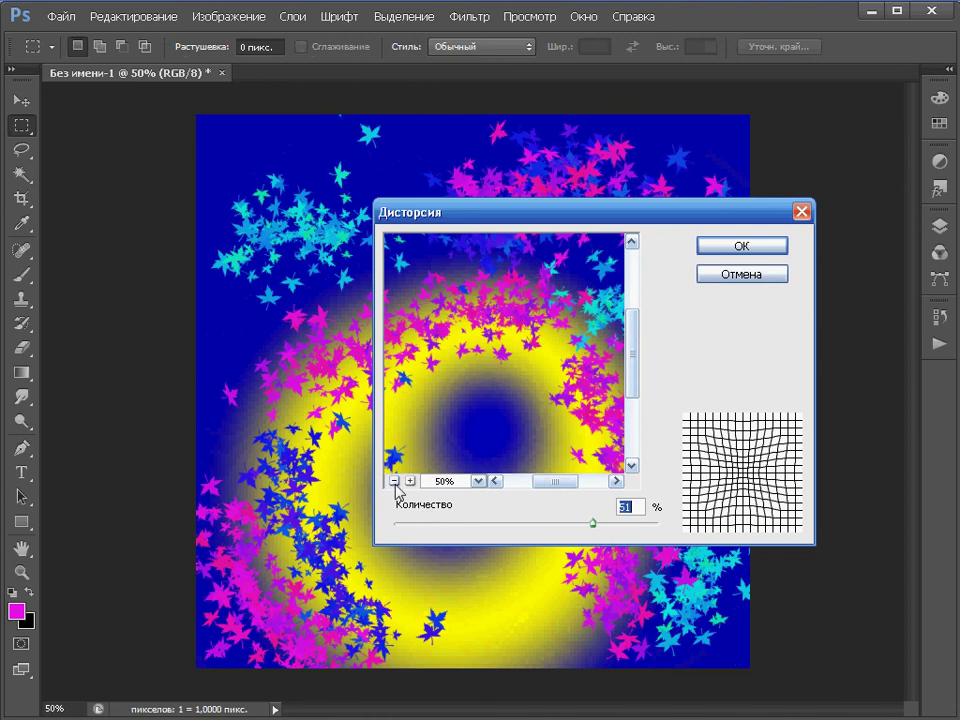
{"action": "left_click", "coordinate": [395, 481]}
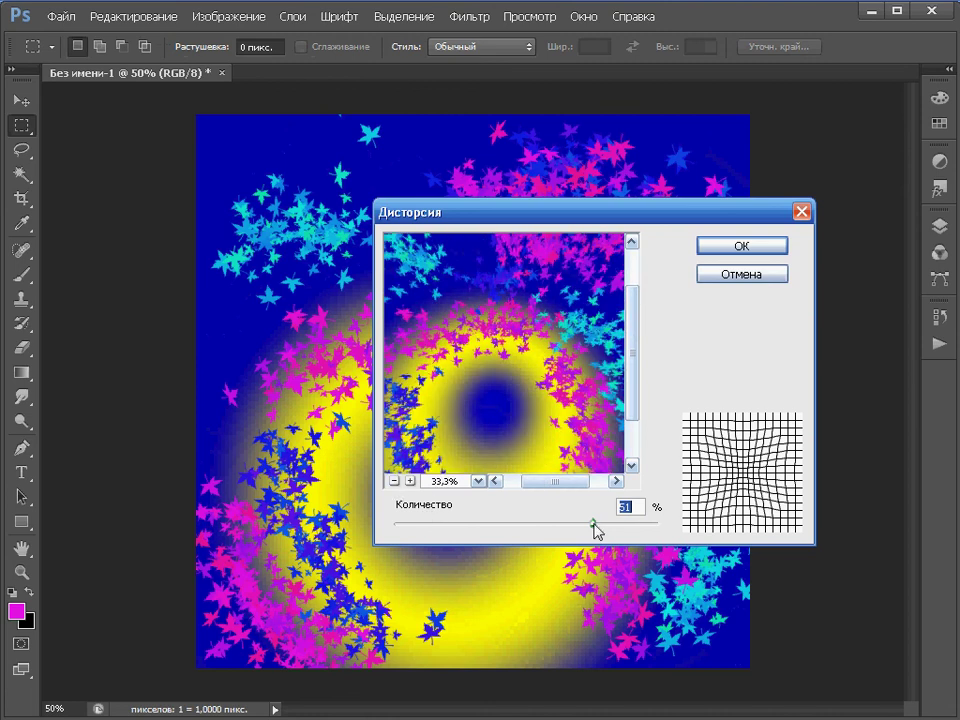
{"action": "mouse_move", "coordinate": [593, 523]}
{"action": "left_mouse_down"}
{"action": "mouse_move", "coordinate": [635, 523]}
{"action": "mouse_move", "coordinate": [422, 543]}
{"action": "left_mouse_up"}
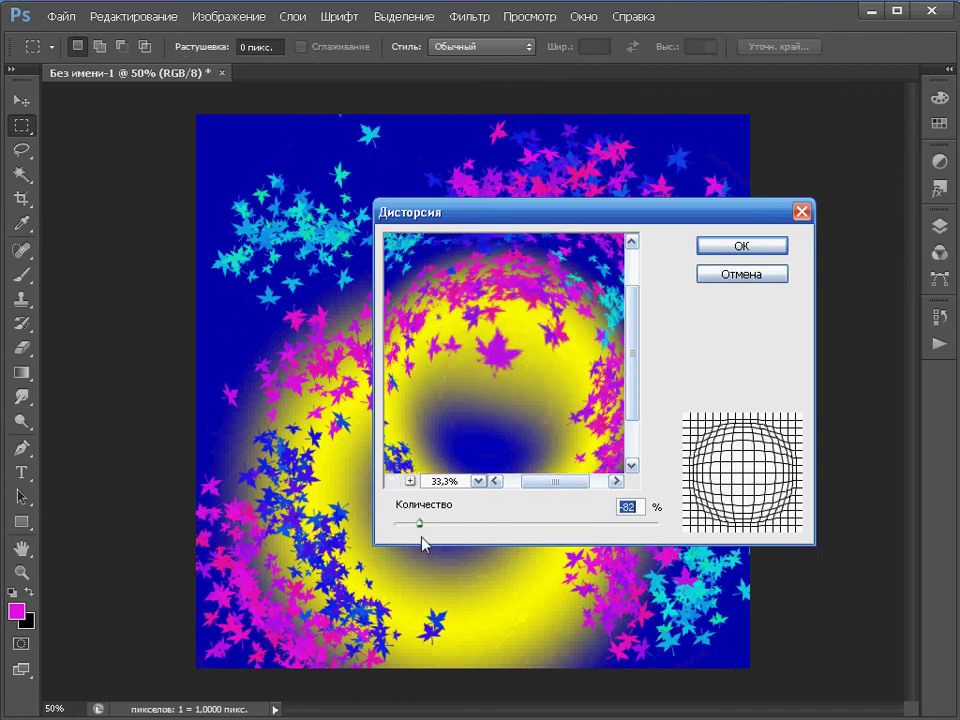
{"action": "left_click", "coordinate": [742, 247]}
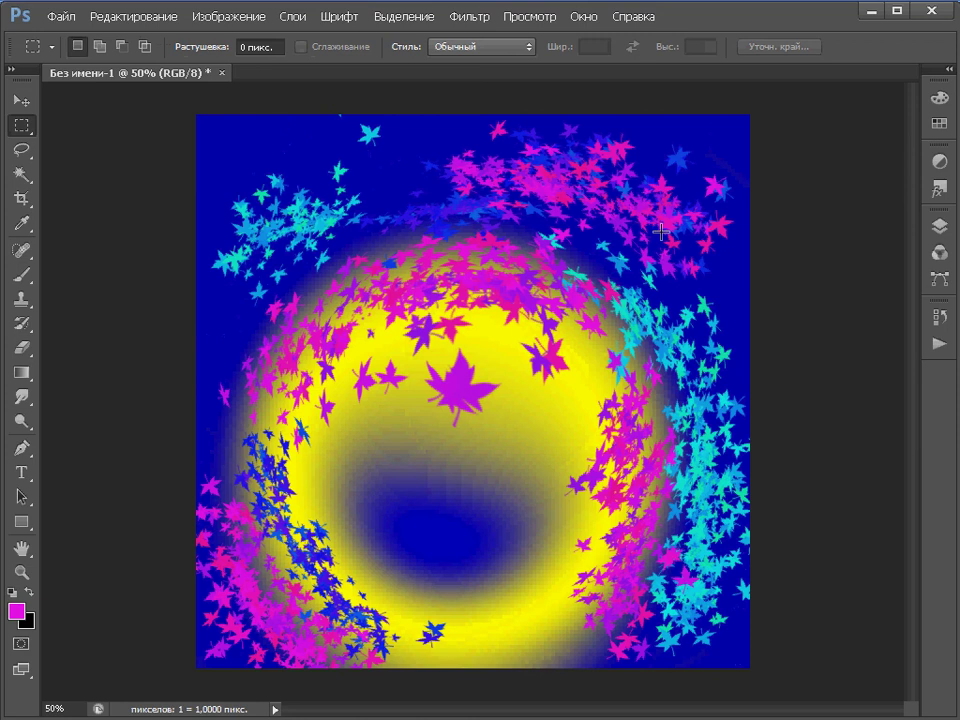
{"action": "key", "text": "ctrl+z"}
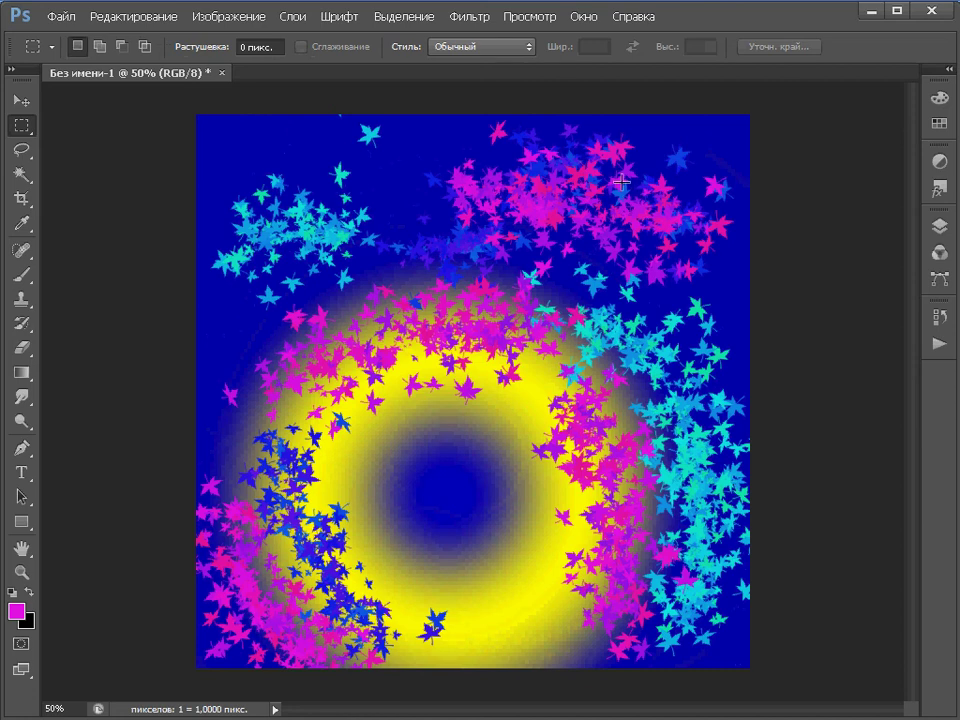
{"action": "left_click", "coordinate": [465, 25]}
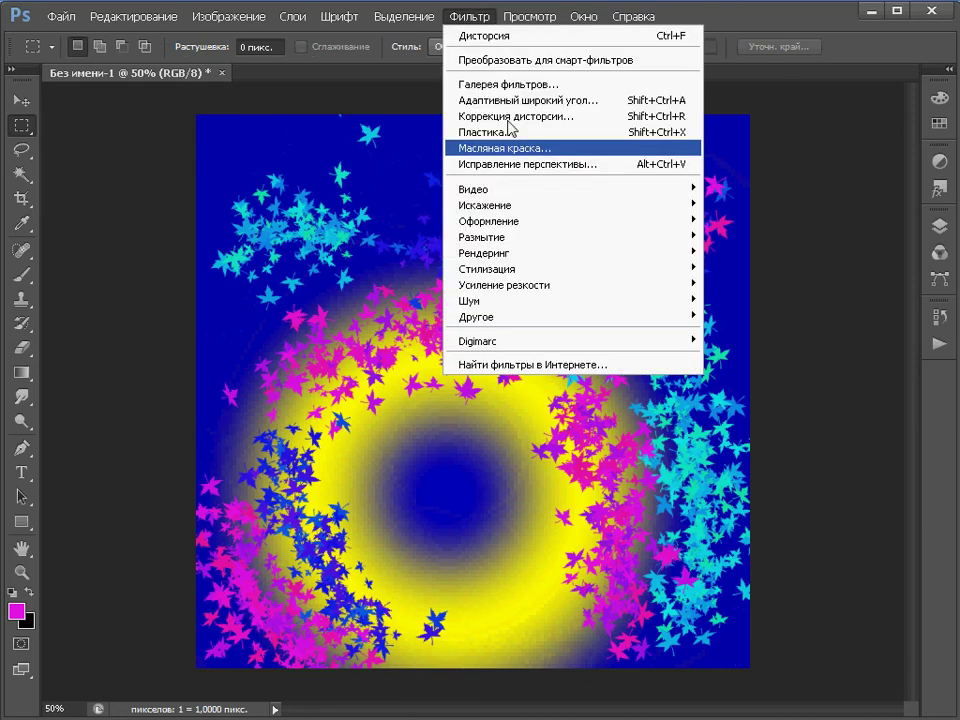
{"action": "mouse_move", "coordinate": [520, 205]}
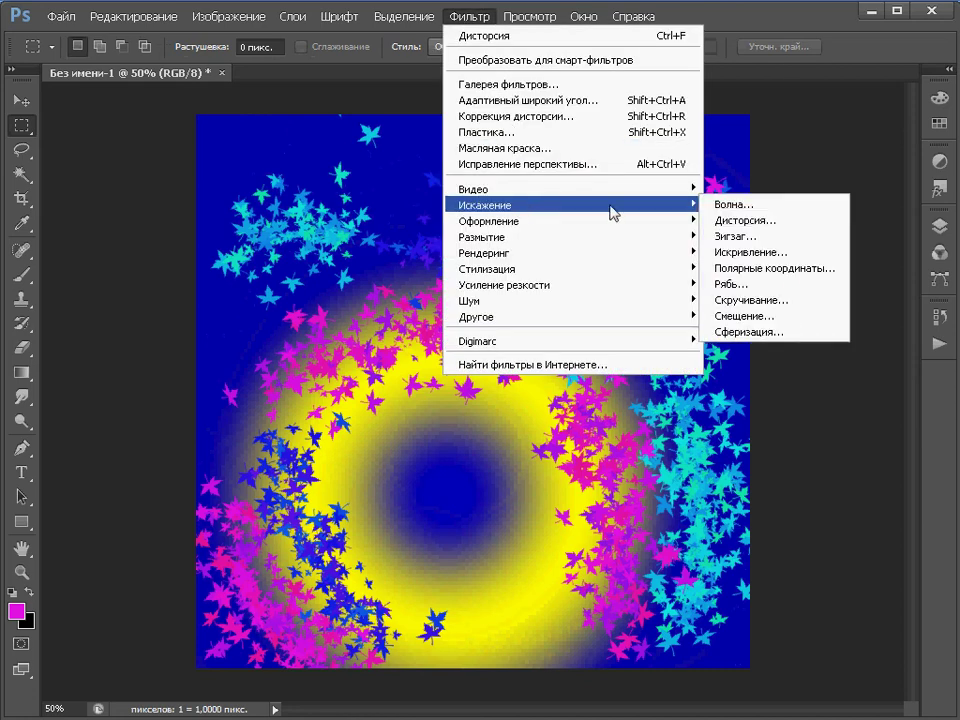
- Apply a ZigZag (Зигзаг) in Around Center style with 6 ridges, then undo it
{"action": "left_click", "coordinate": [716, 238]}
{"action": "left_click_drag", "start_coordinate": [733, 203], "coordinate": [639, 213]}
{"action": "left_click", "coordinate": [505, 477]}
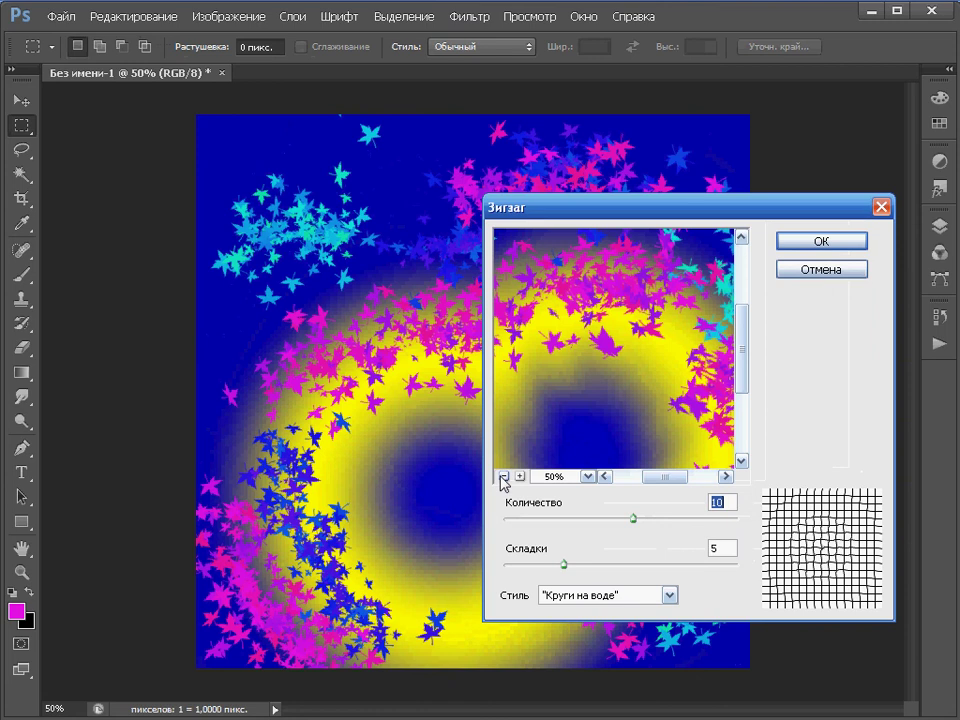
{"action": "left_click", "coordinate": [504, 477]}
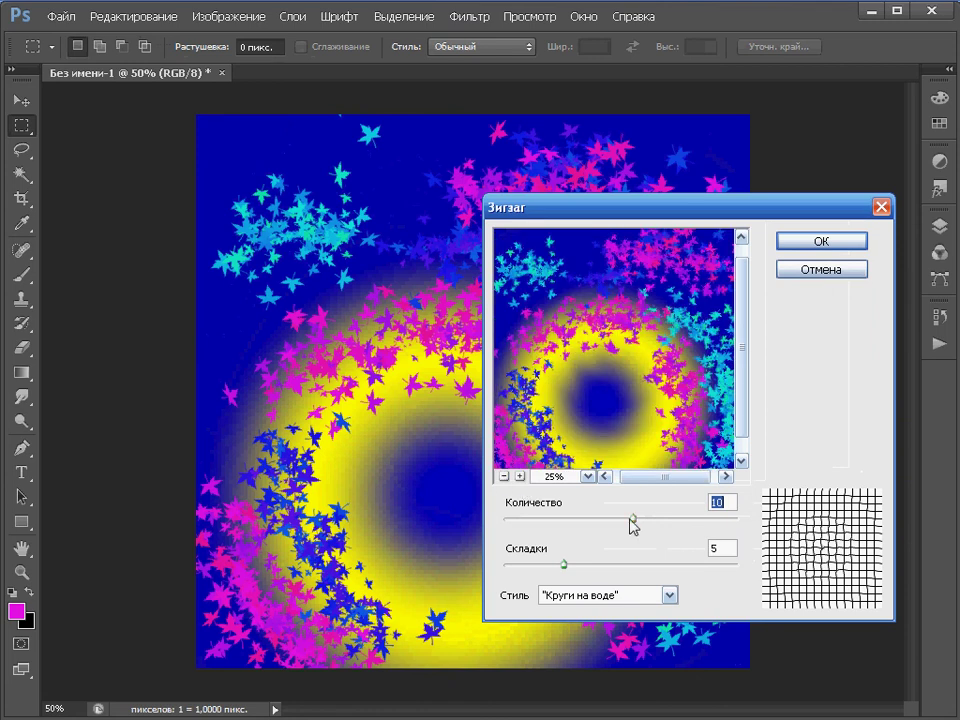
{"action": "left_click_drag", "start_coordinate": [631, 519], "coordinate": [598, 520]}
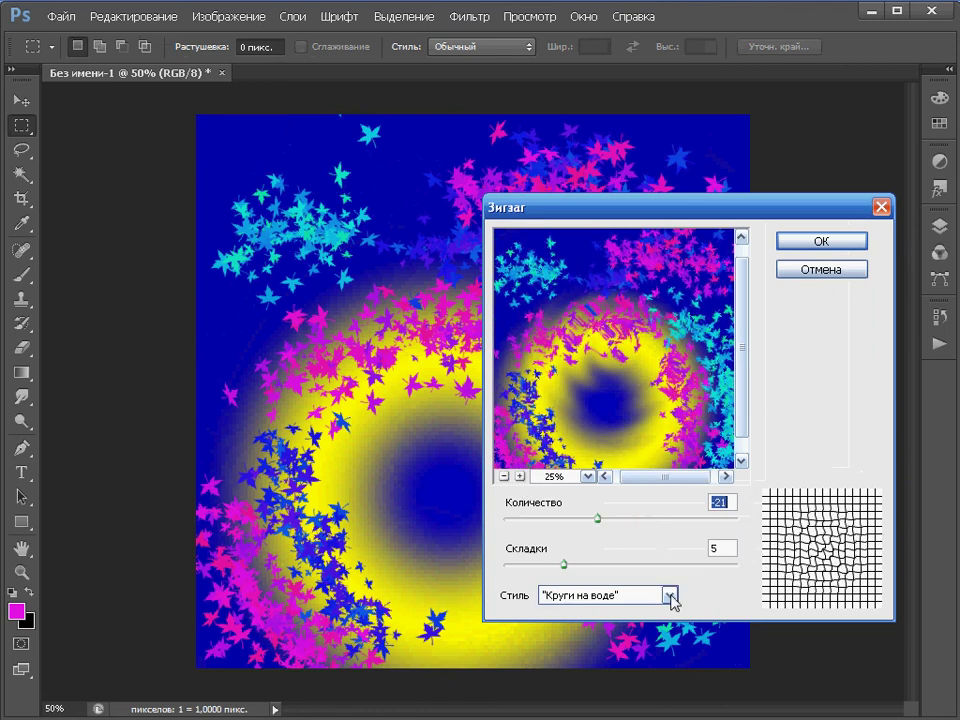
{"action": "left_click", "coordinate": [670, 596]}
{"action": "left_click", "coordinate": [657, 614]}
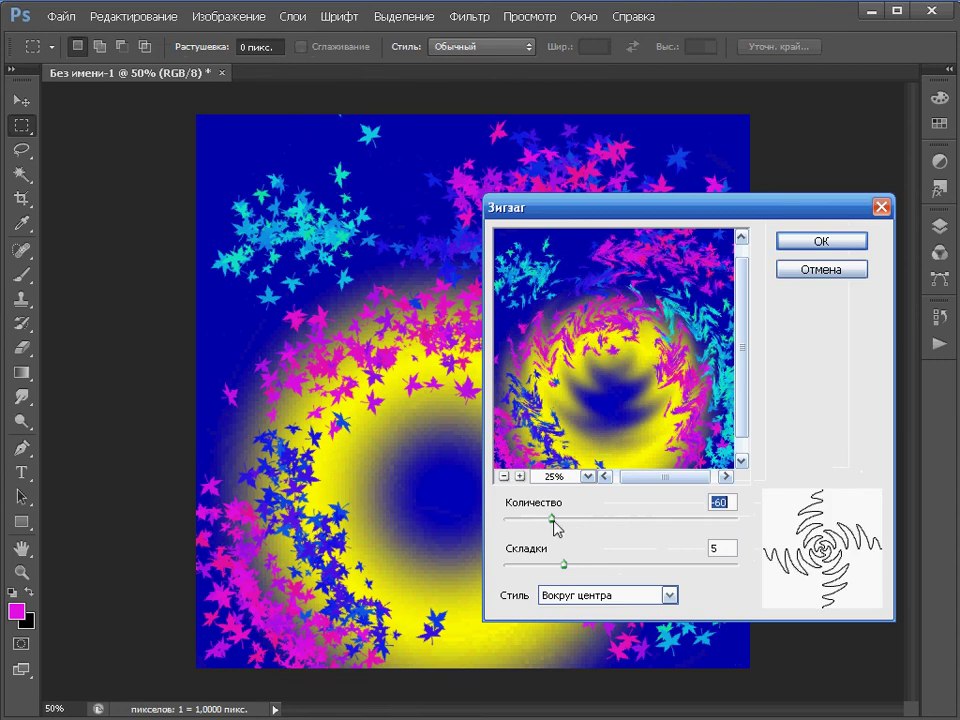
{"action": "left_click_drag", "start_coordinate": [552, 519], "coordinate": [609, 519]}
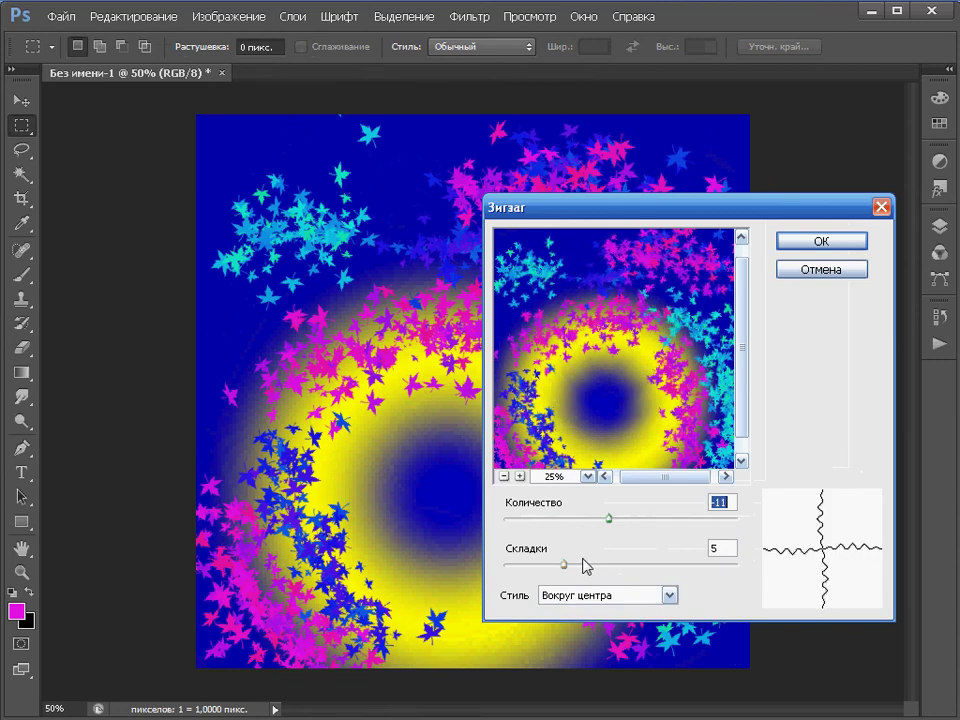
{"action": "left_click_drag", "start_coordinate": [585, 566], "coordinate": [615, 566]}
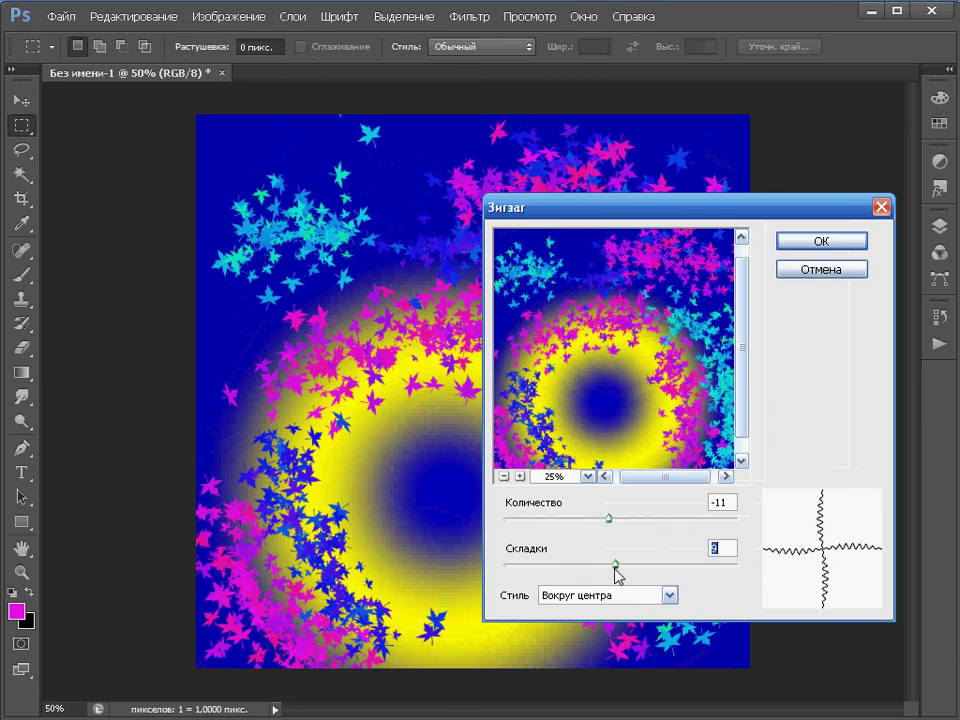
{"action": "left_click", "coordinate": [796, 250]}
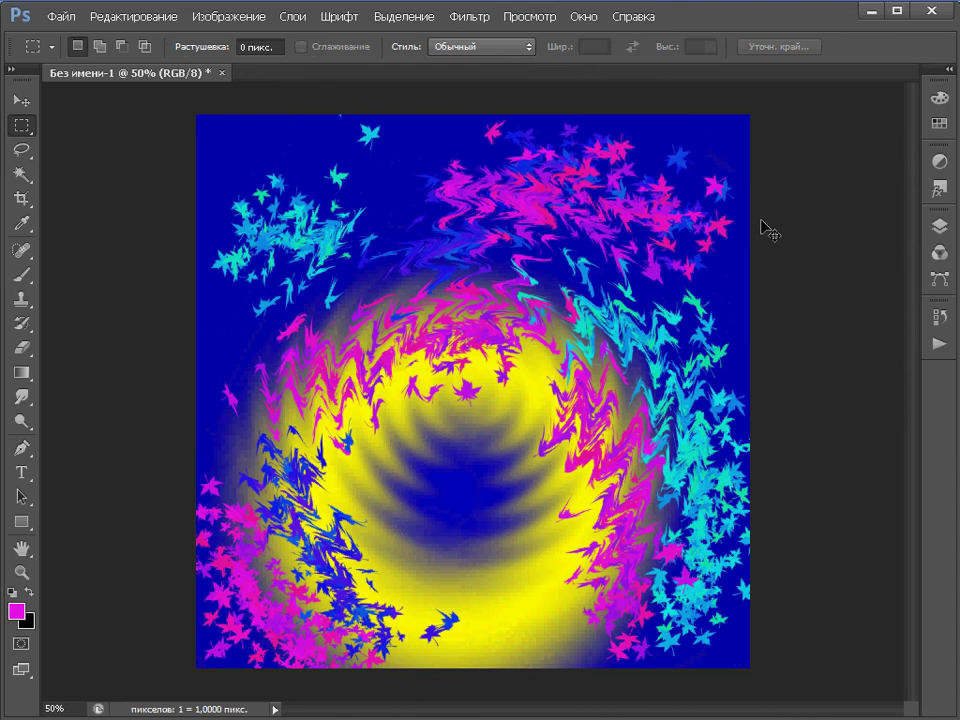
{"action": "key", "text": "ctrl+z"}
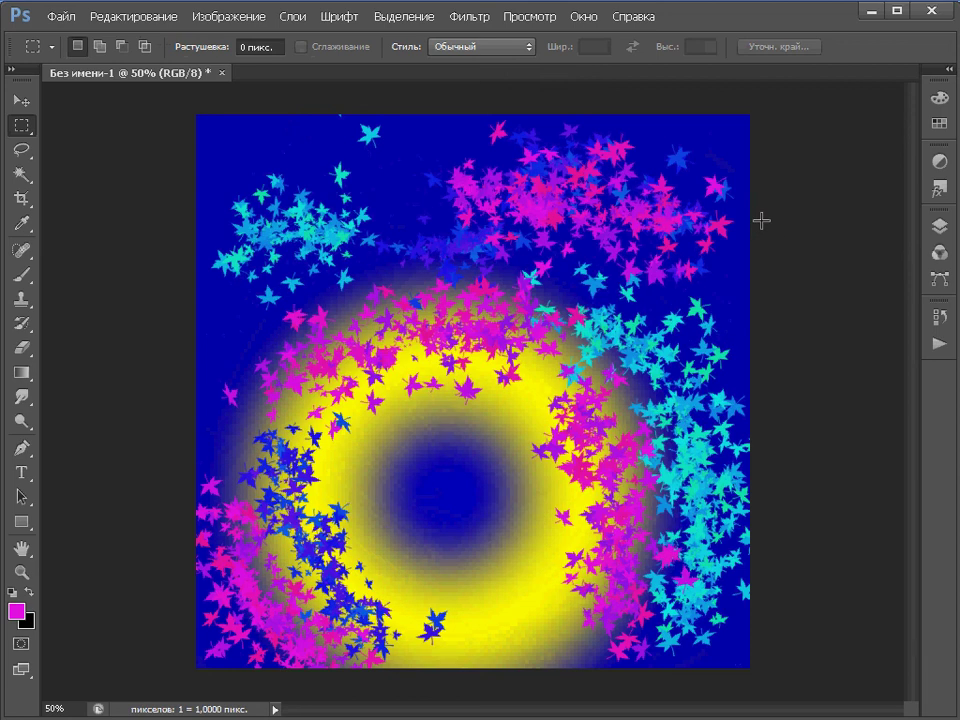
- Apply Lens Correction with Remove Distortion -2.00, vertical perspective +18 and horizontal +7
{"action": "left_click", "coordinate": [477, 24]}
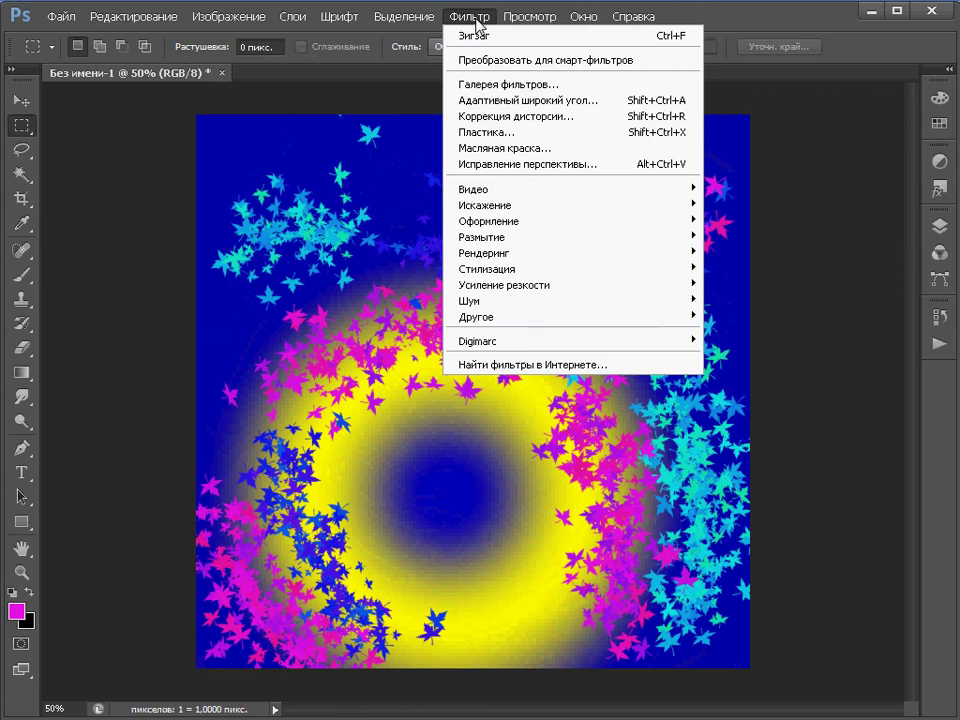
{"action": "left_click", "coordinate": [517, 117]}
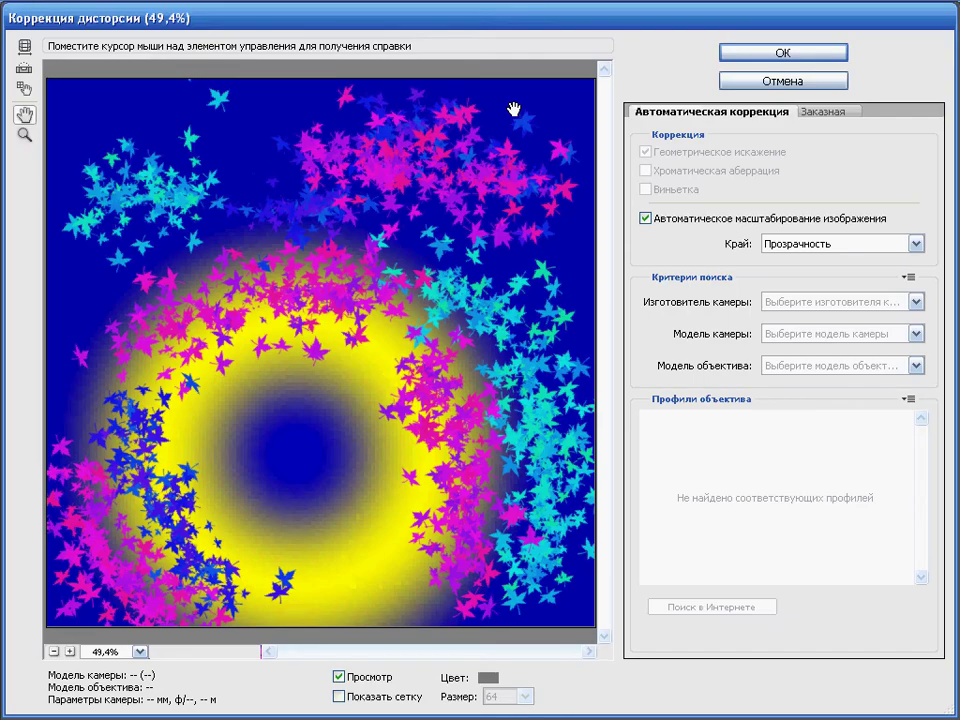
{"action": "left_click", "coordinate": [811, 114]}
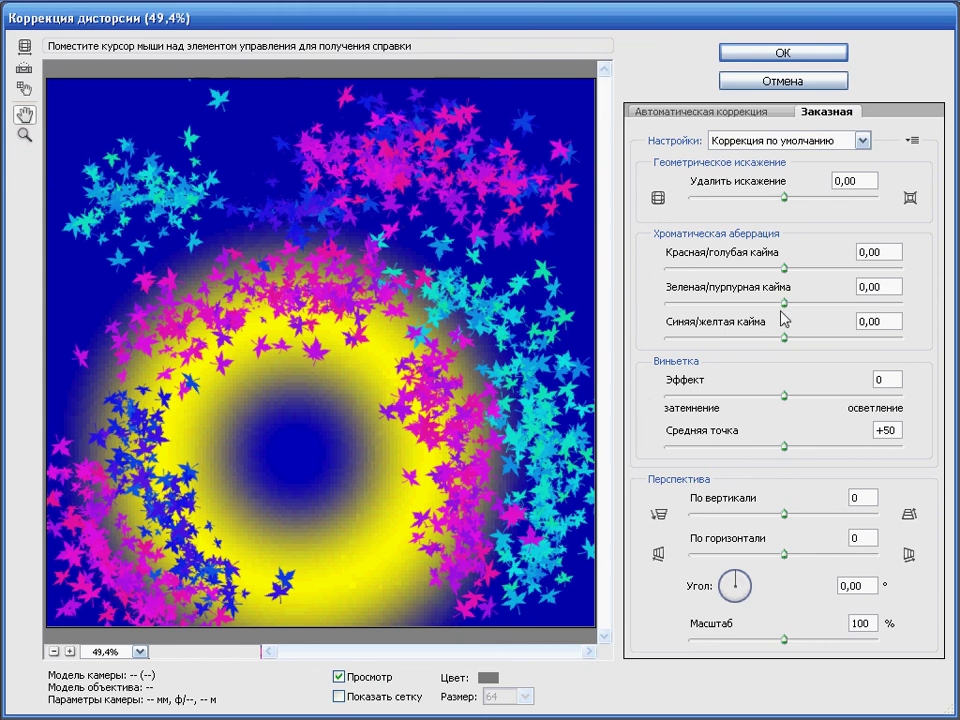
{"action": "mouse_move", "coordinate": [785, 198]}
{"action": "left_mouse_down"}
{"action": "mouse_move", "coordinate": [866, 211]}
{"action": "mouse_move", "coordinate": [703, 218]}
{"action": "mouse_move", "coordinate": [786, 218]}
{"action": "left_mouse_up"}
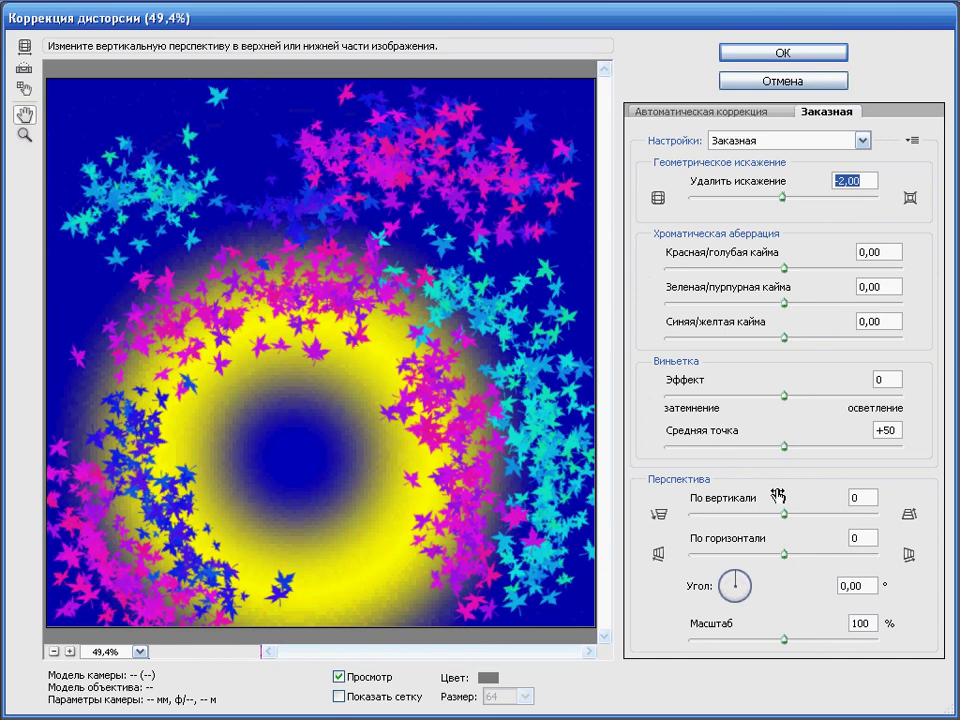
{"action": "mouse_move", "coordinate": [788, 517]}
{"action": "left_mouse_down"}
{"action": "mouse_move", "coordinate": [811, 525]}
{"action": "mouse_move", "coordinate": [790, 563]}
{"action": "mouse_move", "coordinate": [798, 564]}
{"action": "left_mouse_up"}
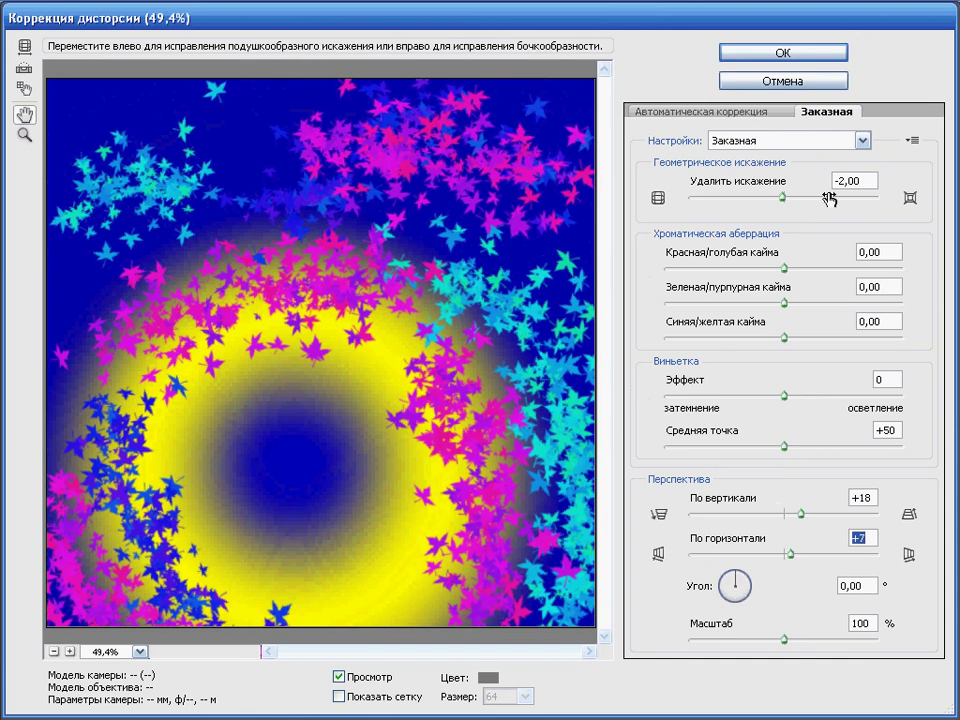
{"action": "left_click", "coordinate": [797, 53]}
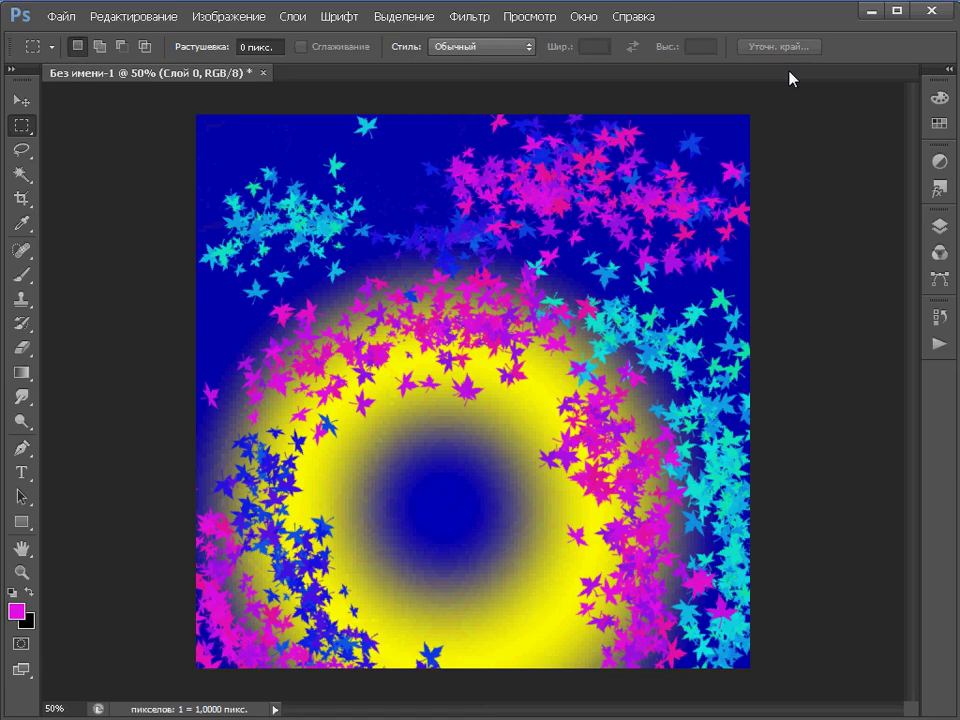
{"action": "key", "text": "ctrl+z"}
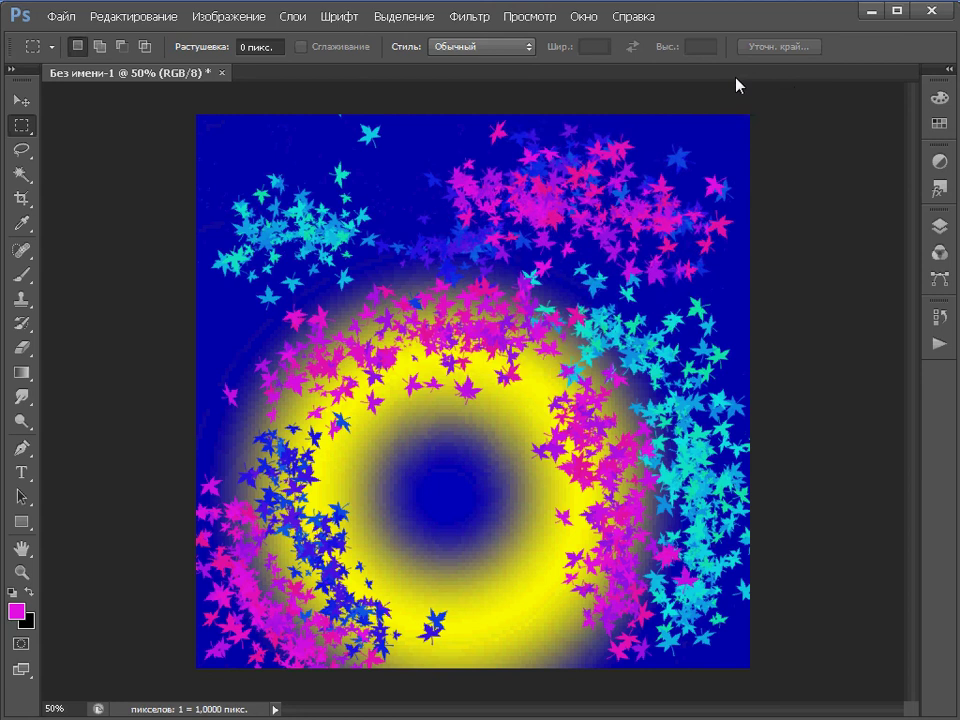
{"action": "left_click", "coordinate": [484, 17]}
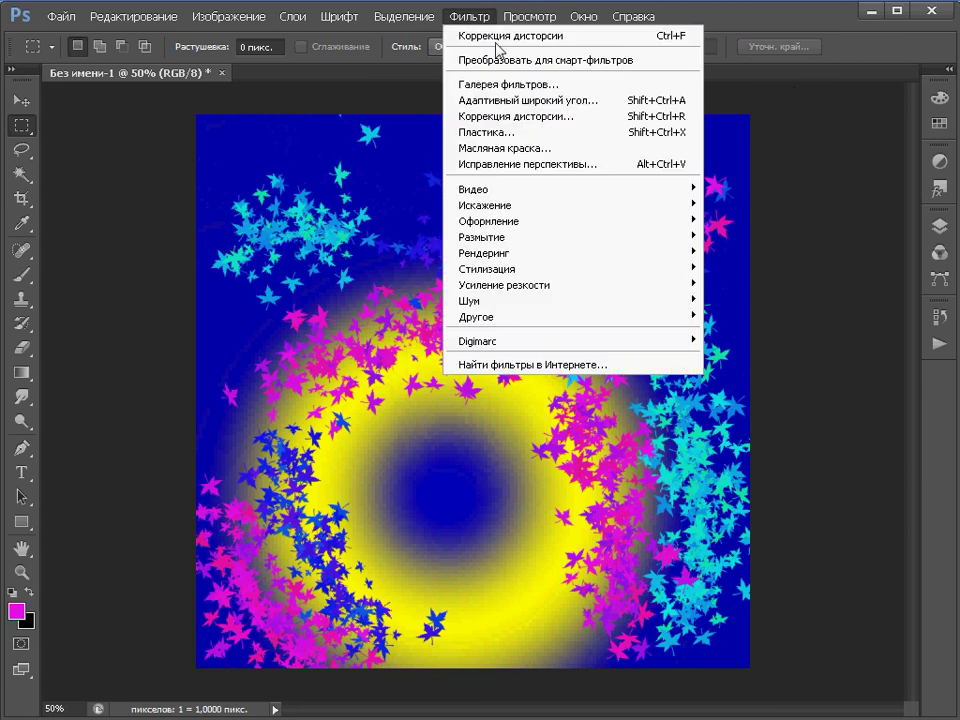
{"action": "left_click", "coordinate": [498, 86]}
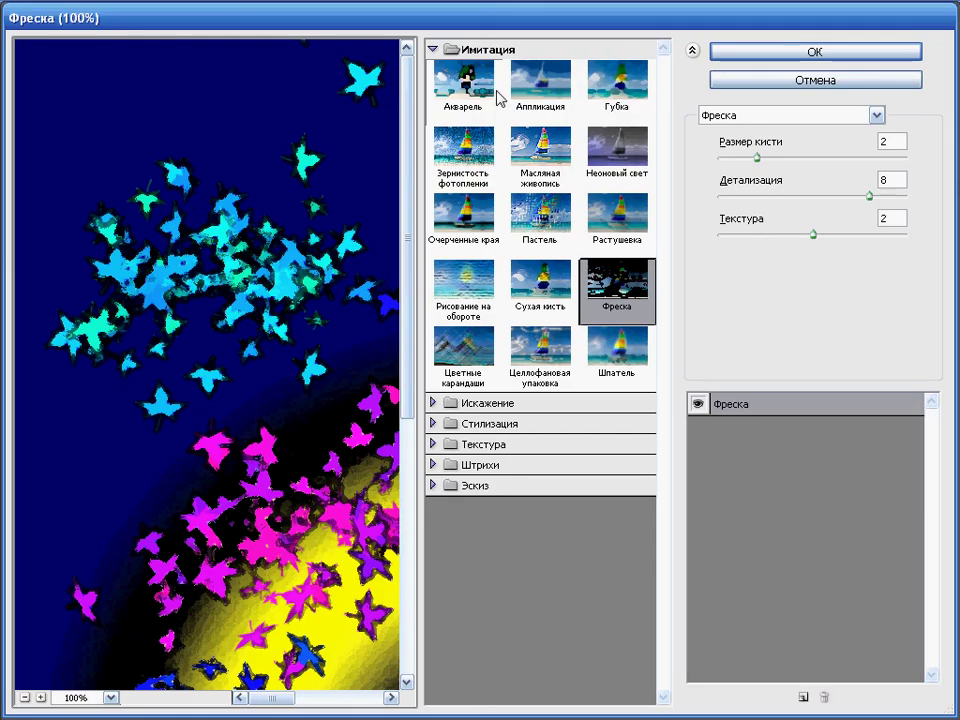
{"action": "left_click", "coordinate": [490, 403]}
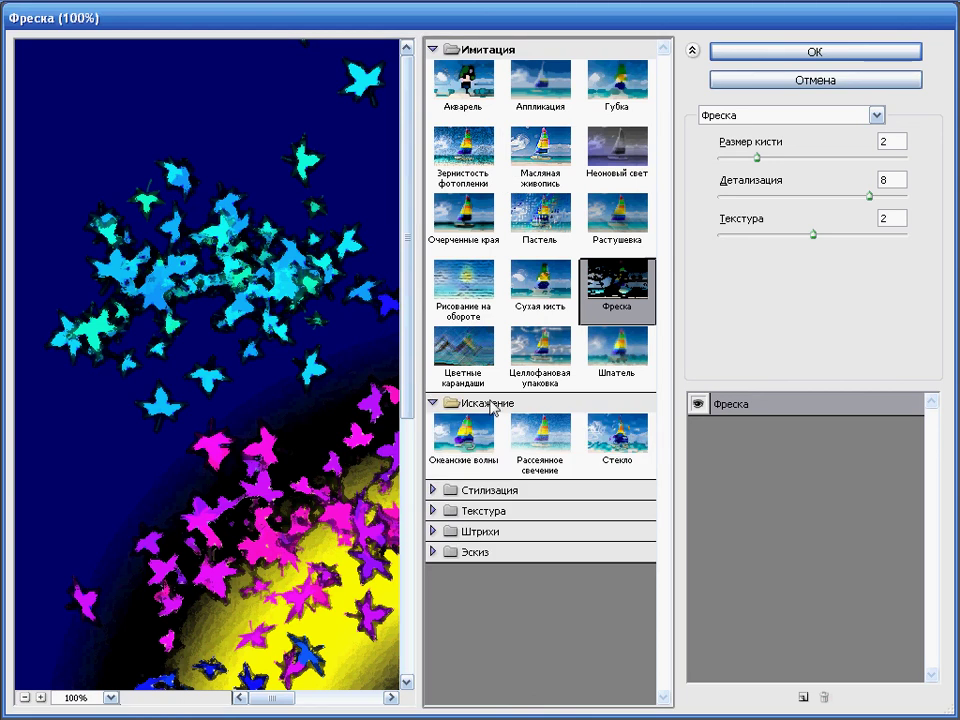
{"action": "left_click", "coordinate": [469, 440]}
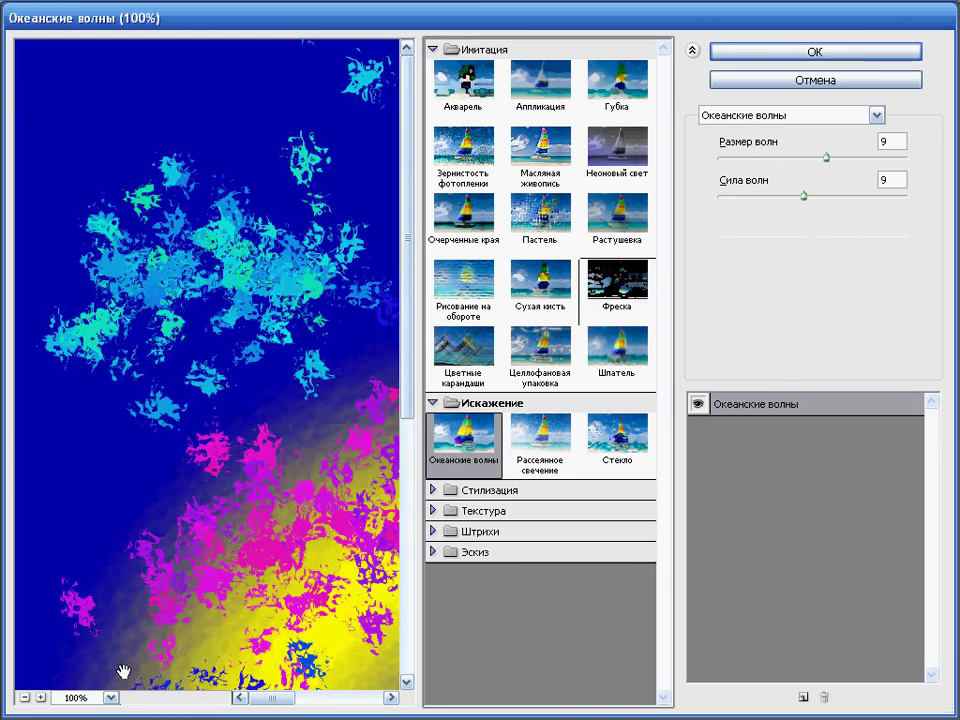
{"action": "left_click", "coordinate": [24, 698]}
{"action": "left_click", "coordinate": [24, 698]}
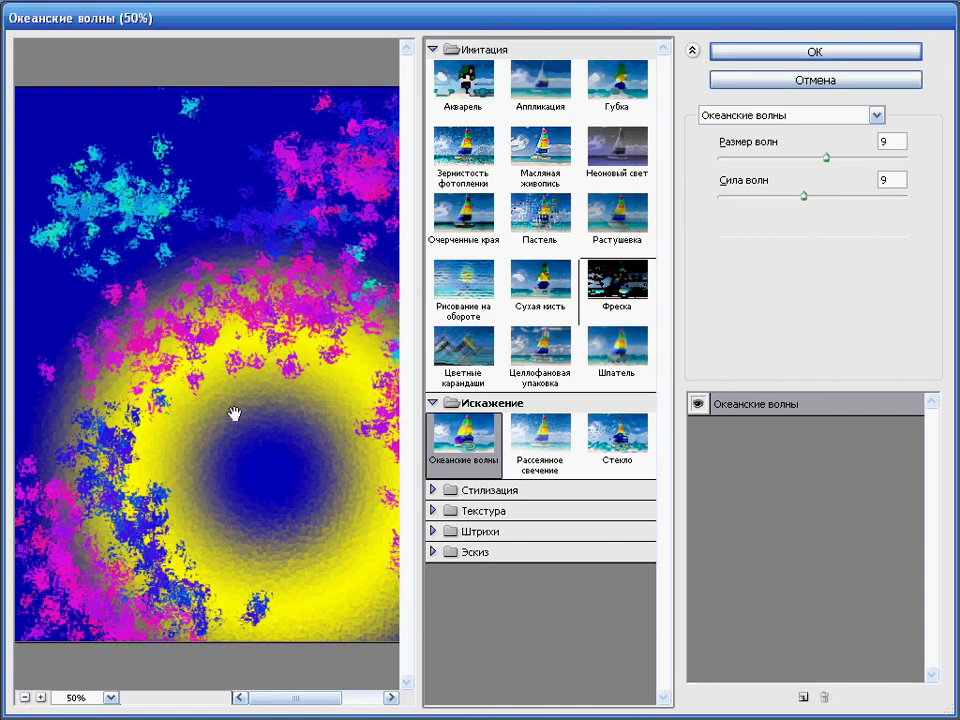
{"action": "left_click", "coordinate": [765, 52]}
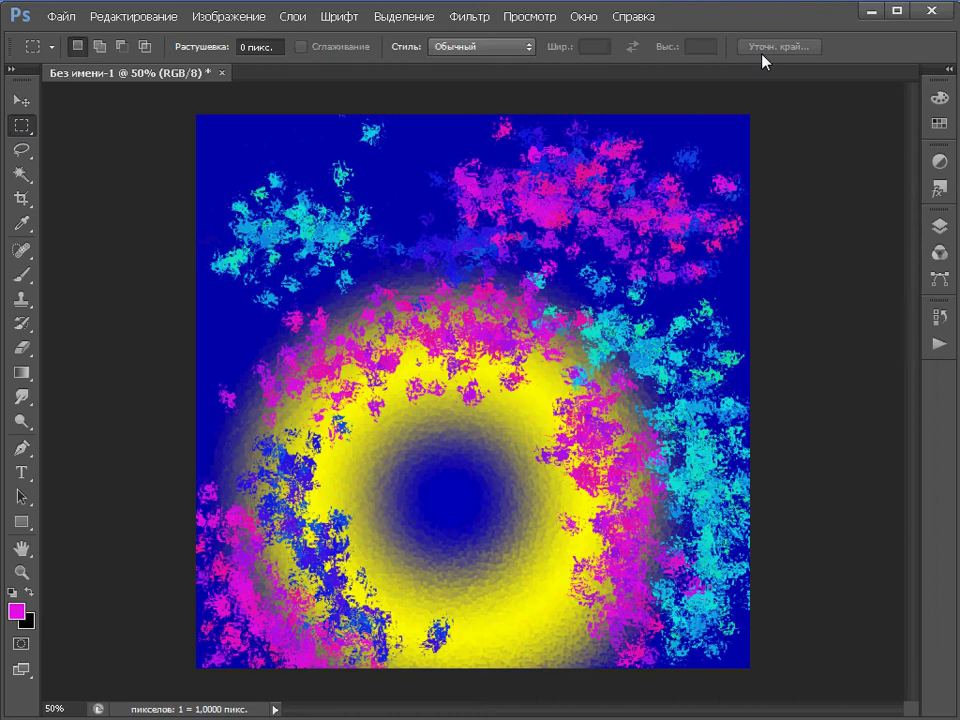
{"action": "key", "text": "ctrl+z"}
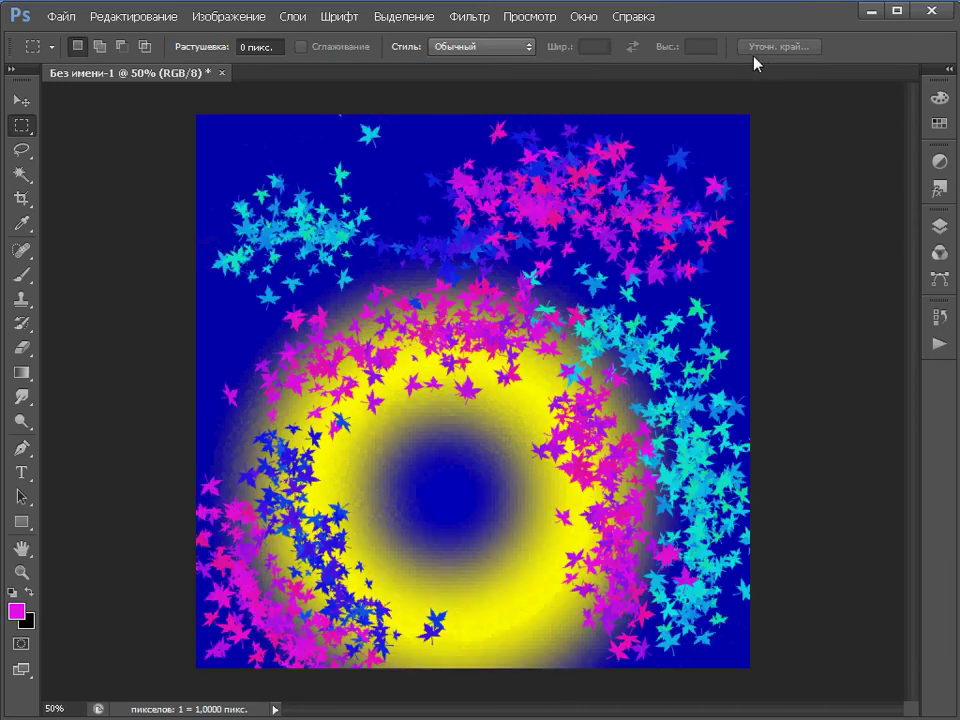
{"action": "left_click", "coordinate": [481, 20]}
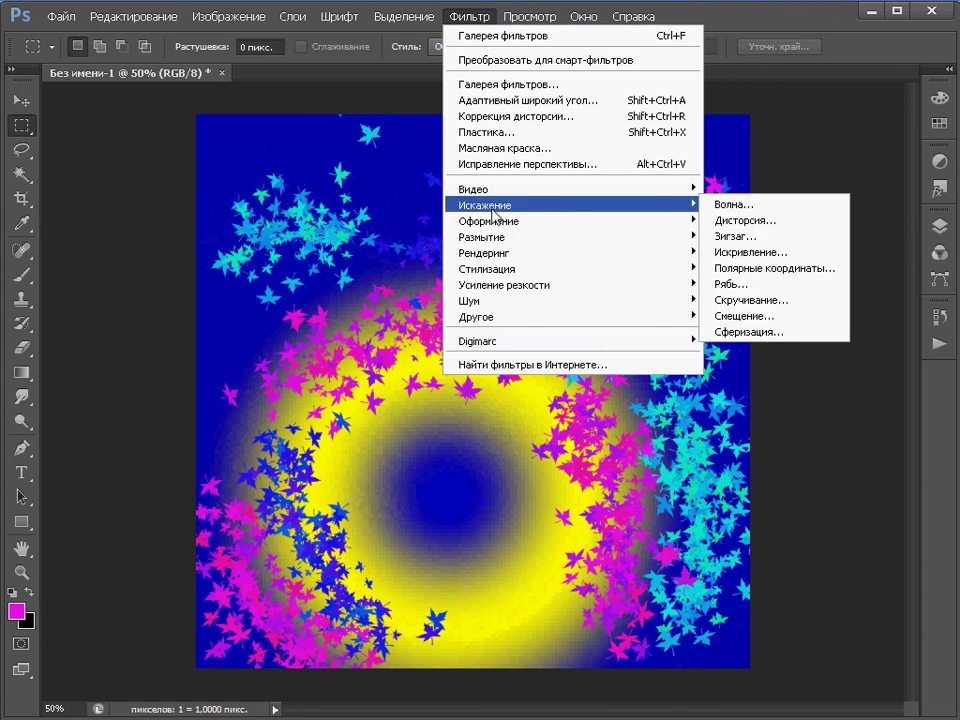
{"action": "left_click", "coordinate": [505, 90]}
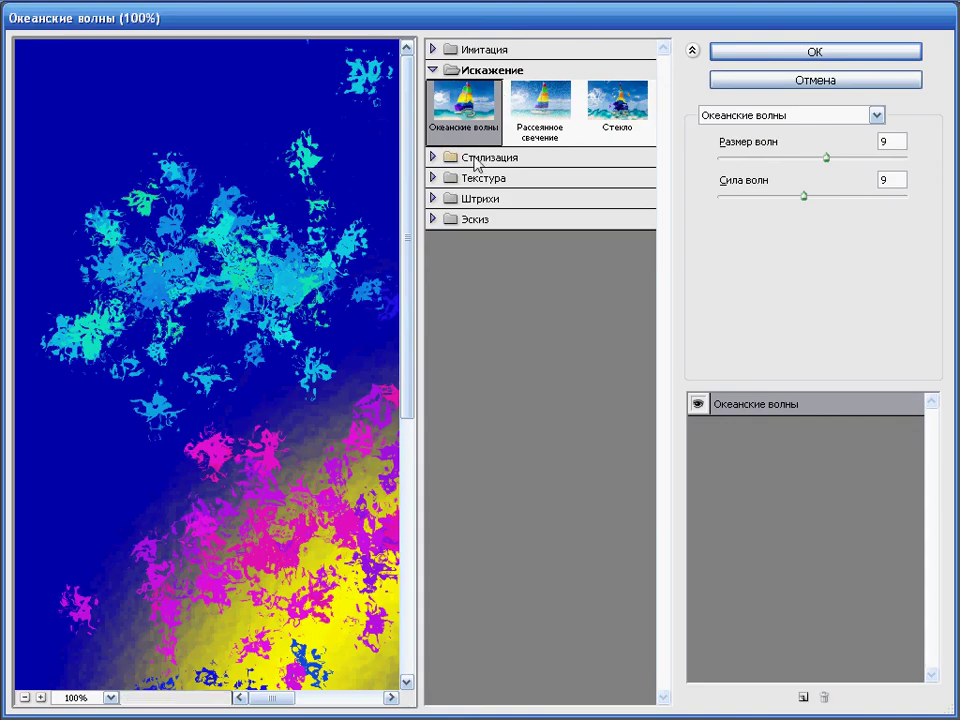
{"action": "left_click", "coordinate": [537, 118]}
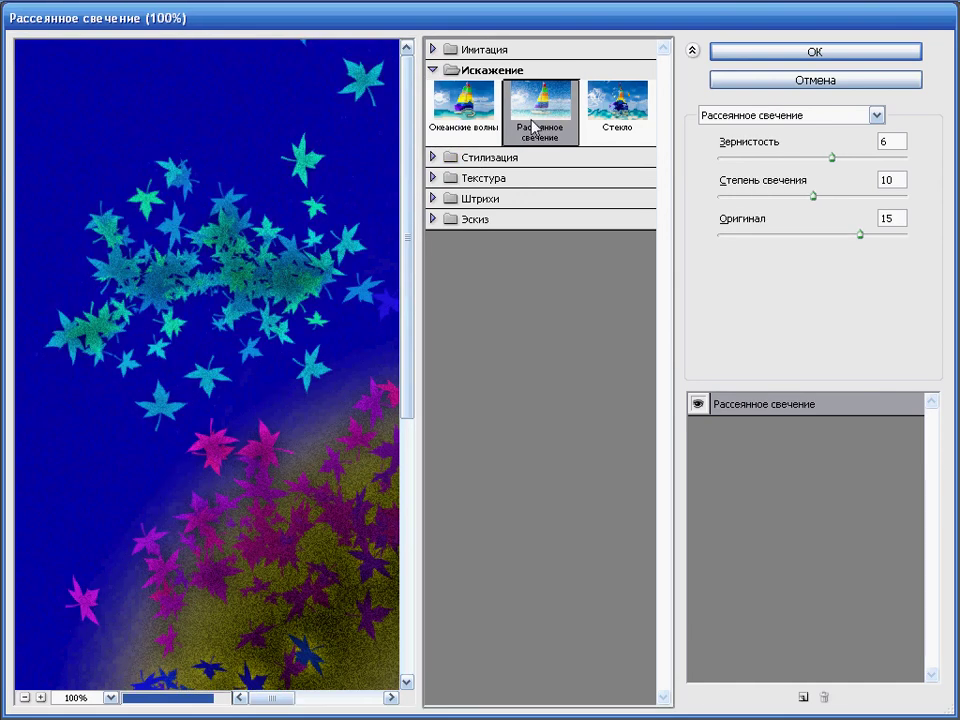
{"action": "left_click", "coordinate": [25, 698]}
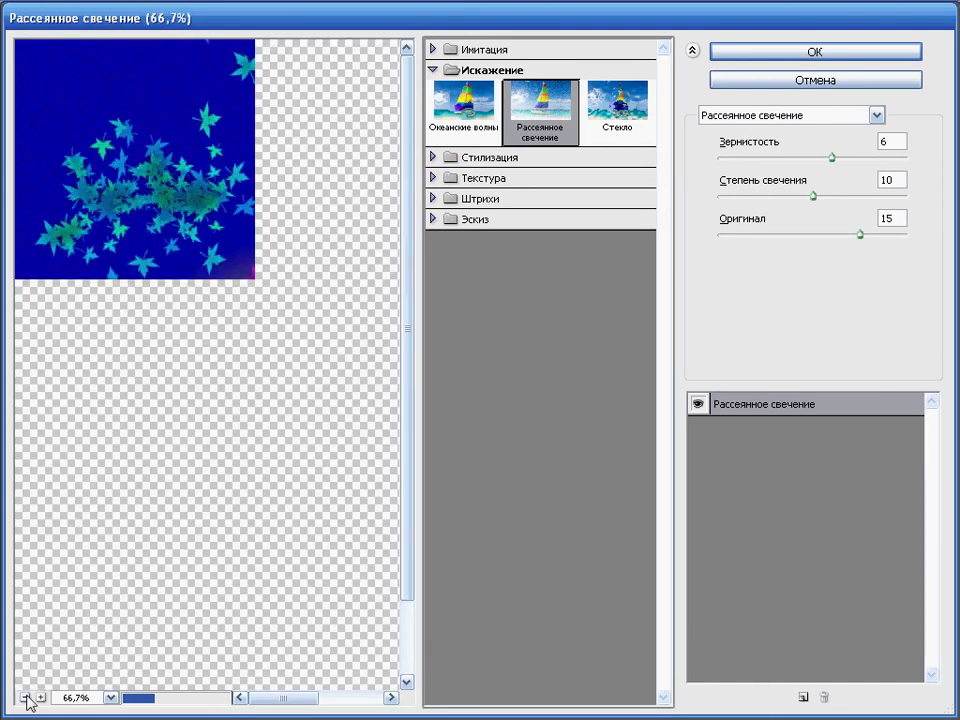
{"action": "left_click", "coordinate": [25, 698]}
{"action": "mouse_move", "coordinate": [831, 158]}
{"action": "left_mouse_down"}
{"action": "mouse_move", "coordinate": [781, 167]}
{"action": "mouse_move", "coordinate": [782, 197]}
{"action": "mouse_move", "coordinate": [774, 197]}
{"action": "left_mouse_up"}
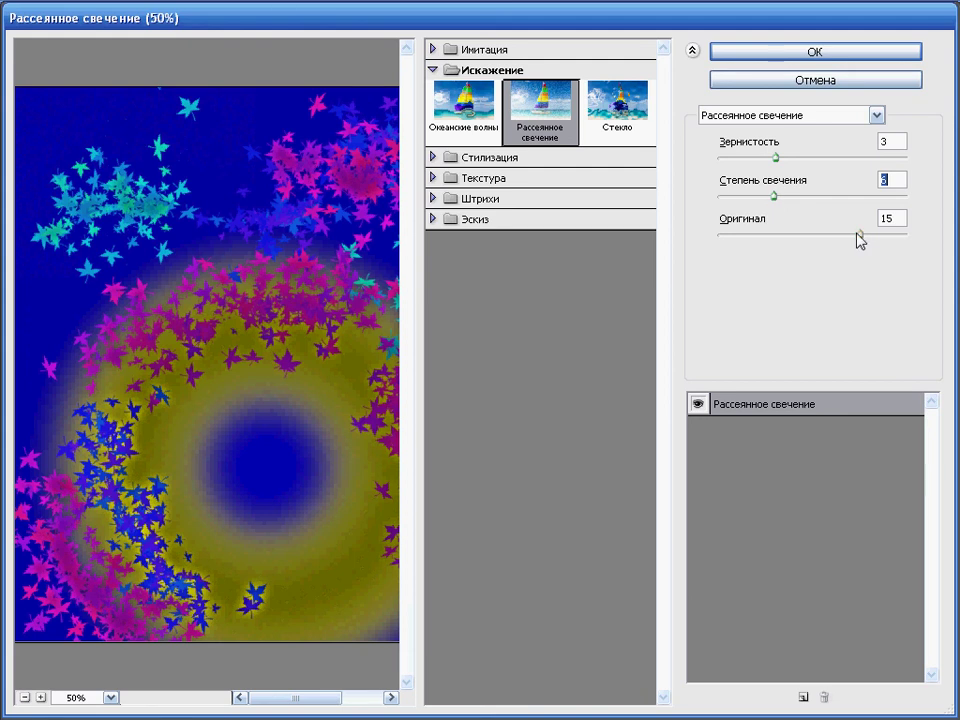
{"action": "mouse_move", "coordinate": [860, 236]}
{"action": "left_mouse_down"}
{"action": "mouse_move", "coordinate": [813, 236]}
{"action": "mouse_move", "coordinate": [894, 236]}
{"action": "left_mouse_up"}
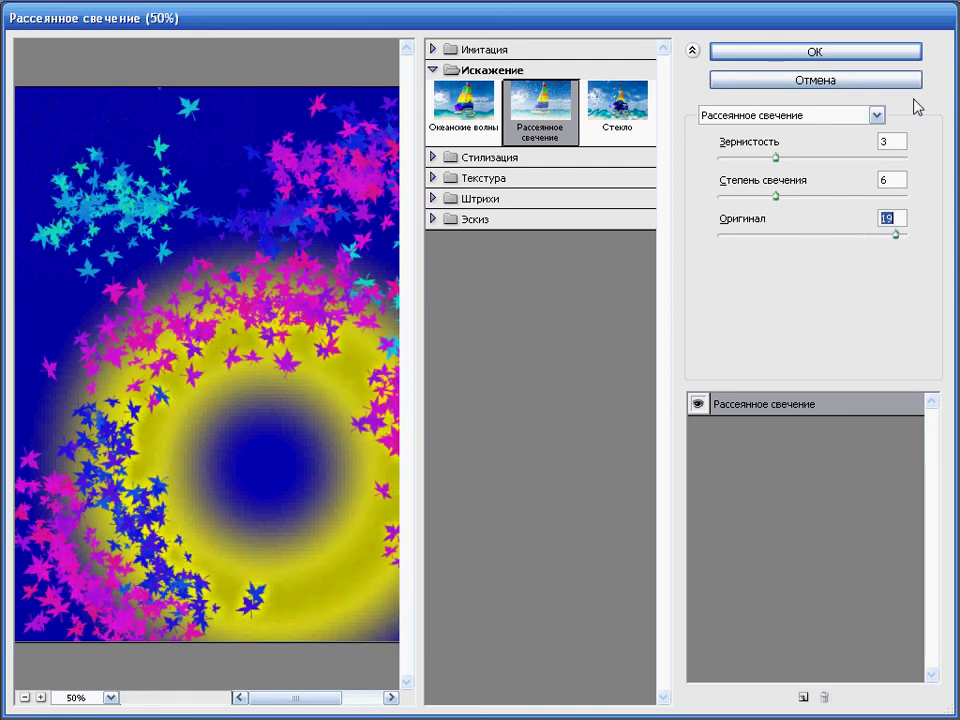
{"action": "left_click", "coordinate": [880, 52]}
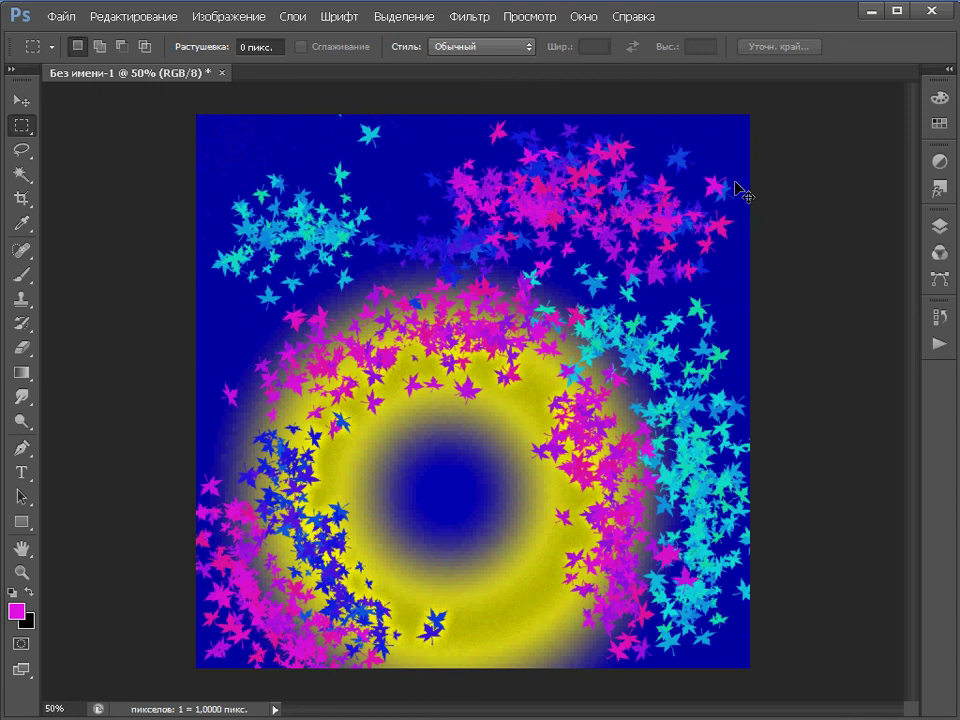
{"action": "key", "text": "ctrl+z"}
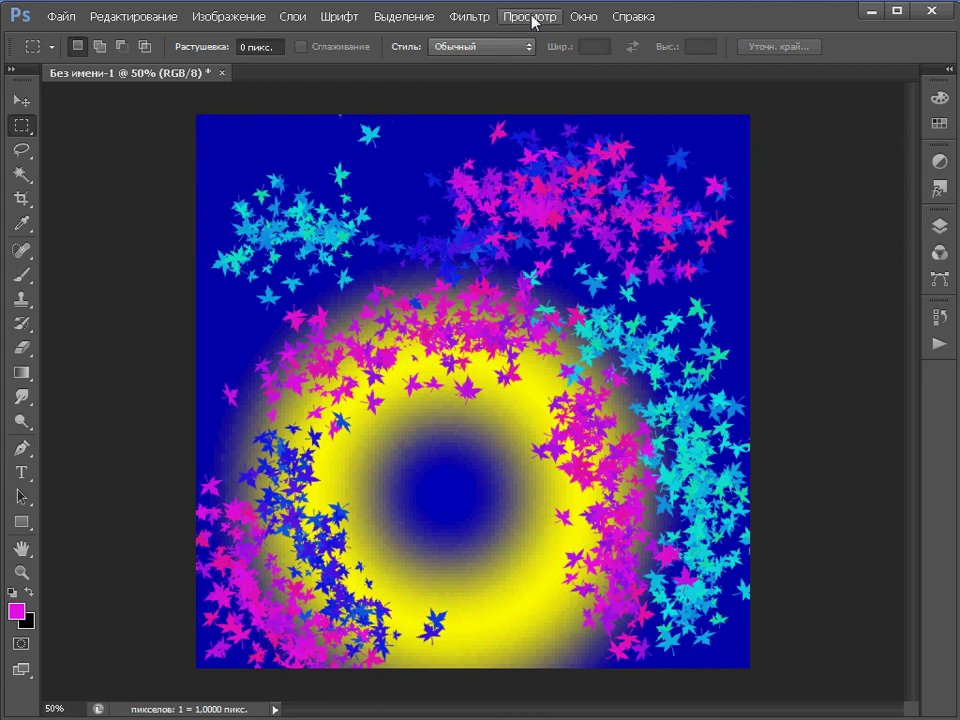
- Apply a Ripple (Рябь) filter with amount -53% and size Large to the picture
{"action": "left_click", "coordinate": [467, 20]}
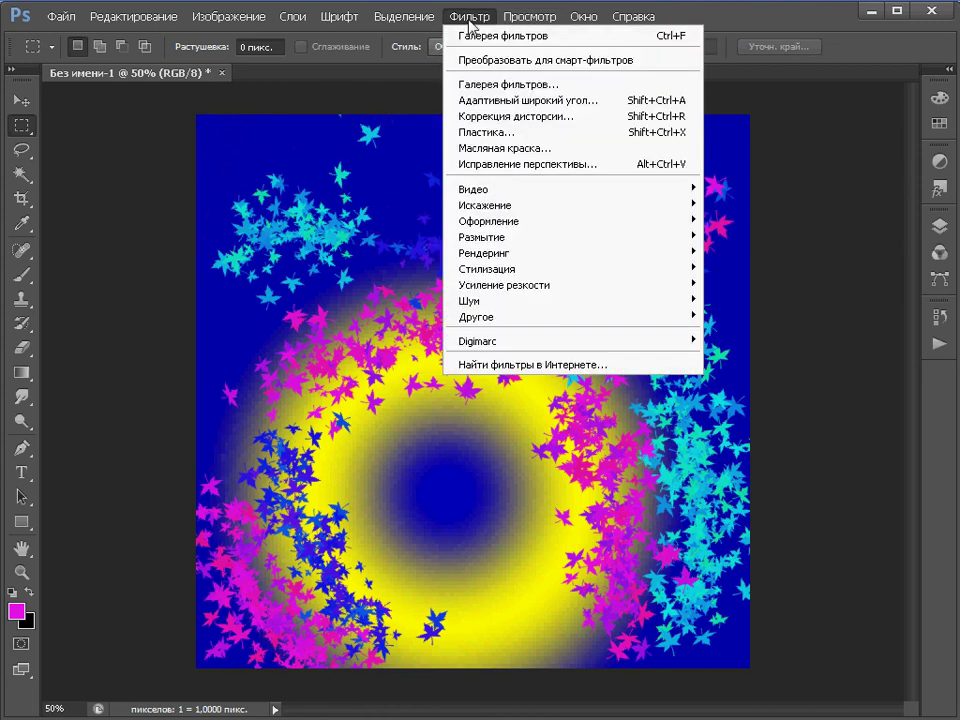
{"action": "mouse_move", "coordinate": [486, 204]}
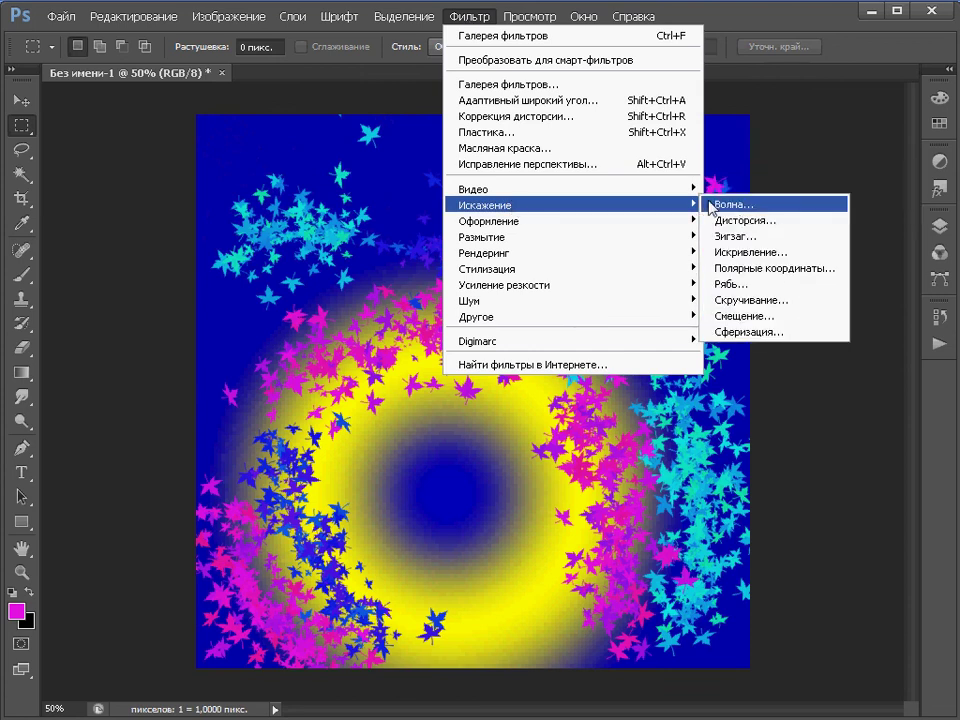
{"action": "left_click", "coordinate": [731, 284]}
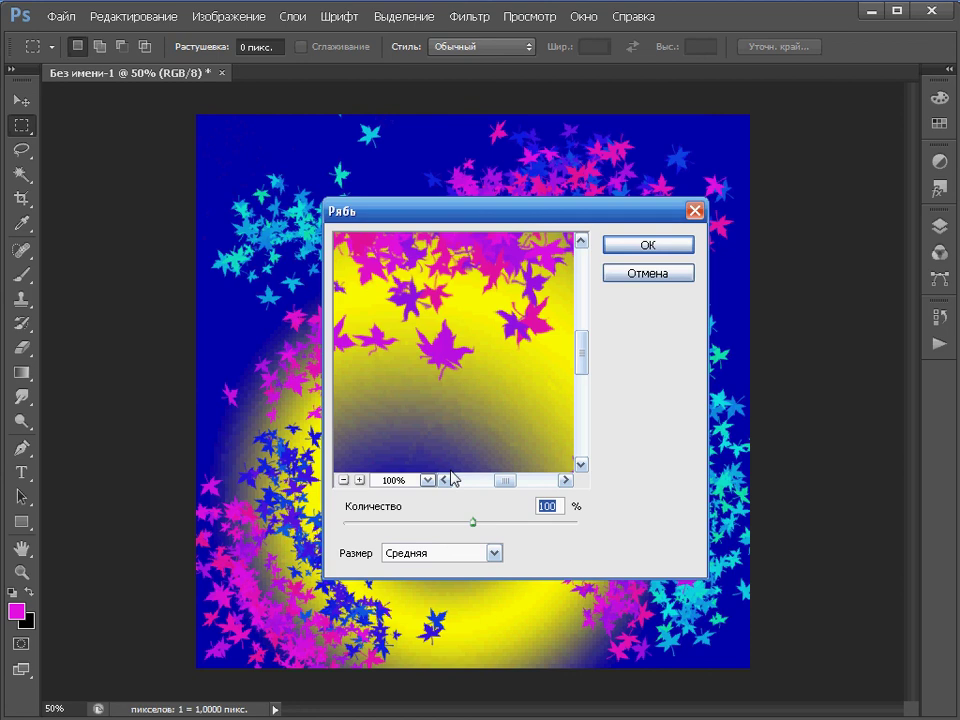
{"action": "left_click", "coordinate": [343, 481]}
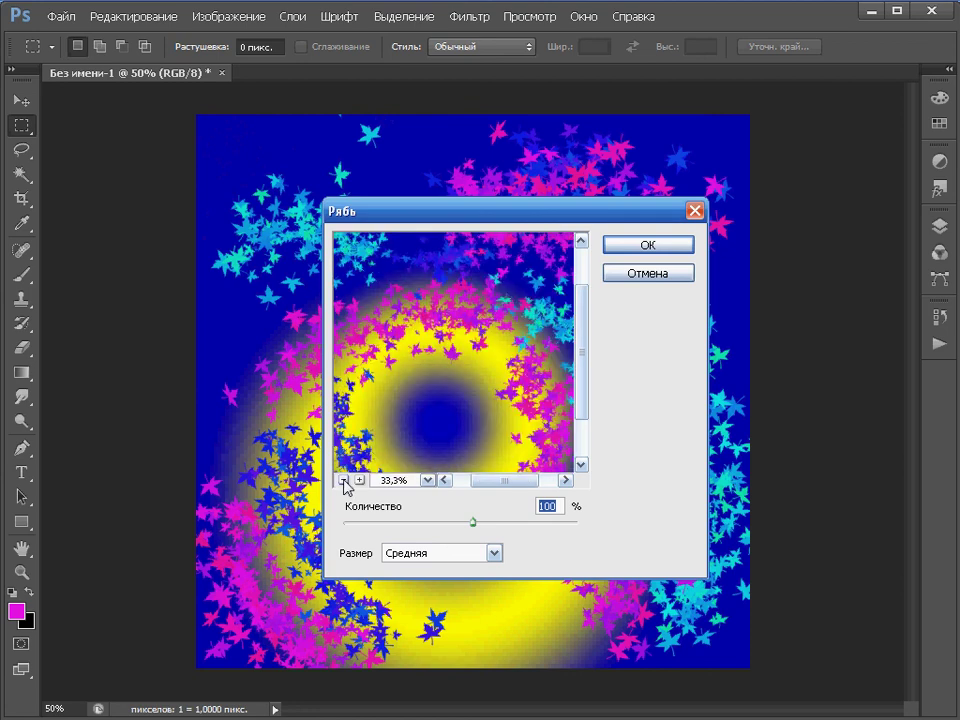
{"action": "left_click_drag", "start_coordinate": [474, 529], "coordinate": [520, 535]}
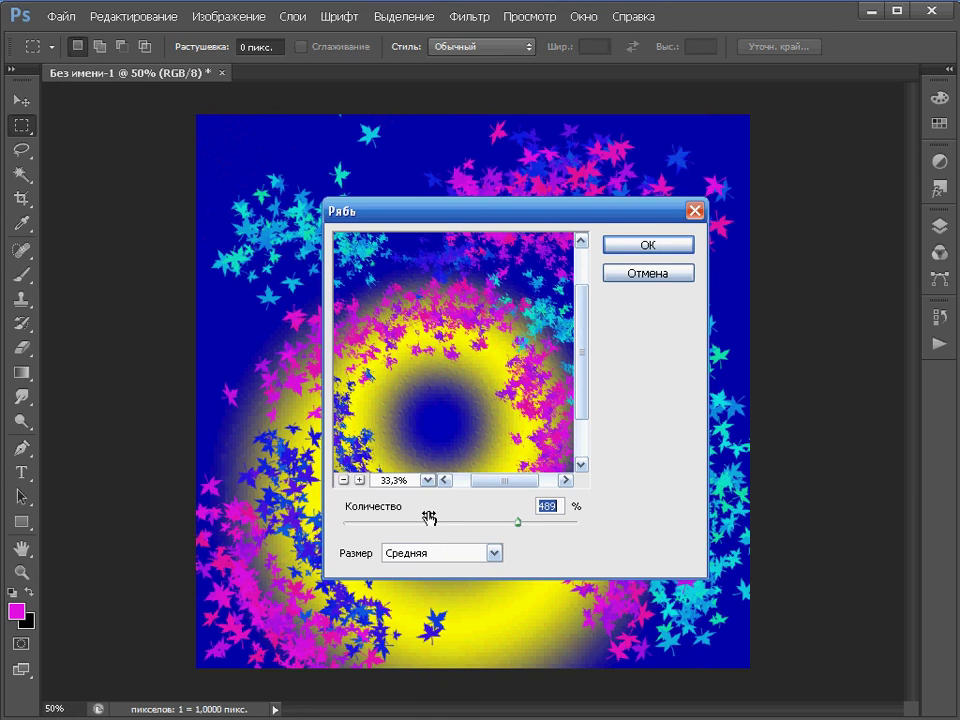
{"action": "left_click", "coordinate": [361, 480]}
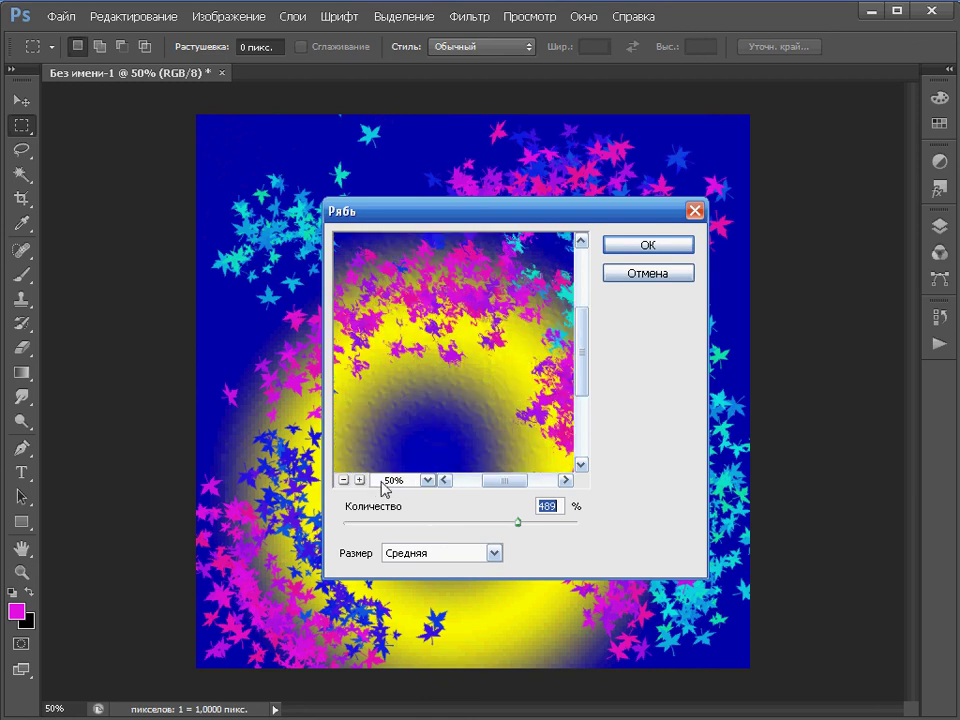
{"action": "left_click", "coordinate": [527, 521]}
{"action": "mouse_move", "coordinate": [527, 523]}
{"action": "left_mouse_down"}
{"action": "mouse_move", "coordinate": [461, 522]}
{"action": "mouse_move", "coordinate": [421, 541]}
{"action": "mouse_move", "coordinate": [470, 542]}
{"action": "left_mouse_up"}
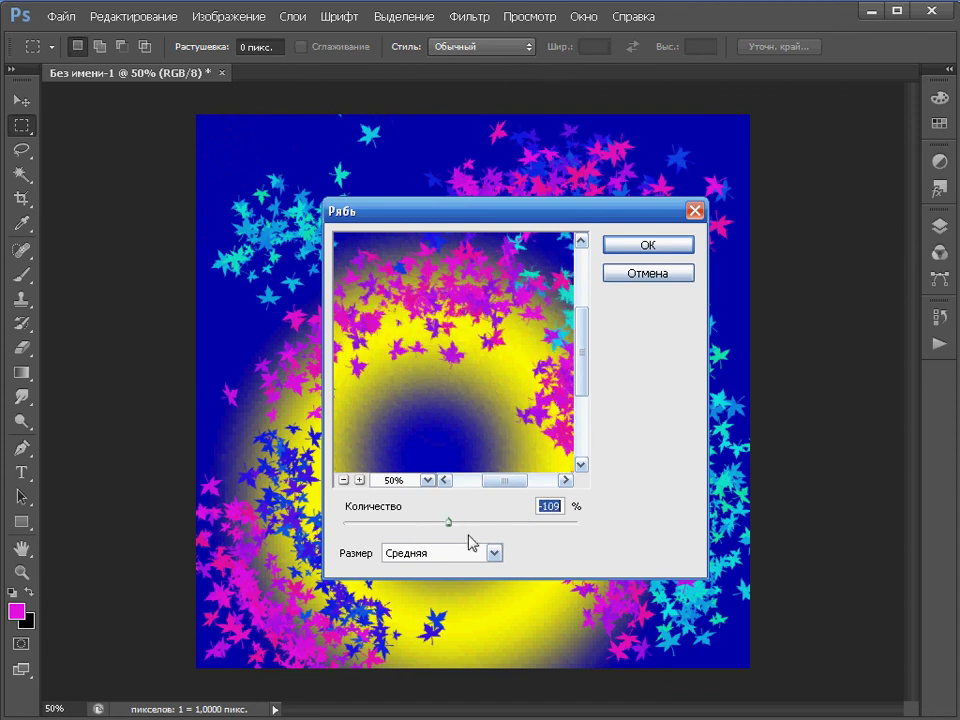
{"action": "left_click", "coordinate": [471, 553]}
{"action": "left_click", "coordinate": [468, 601]}
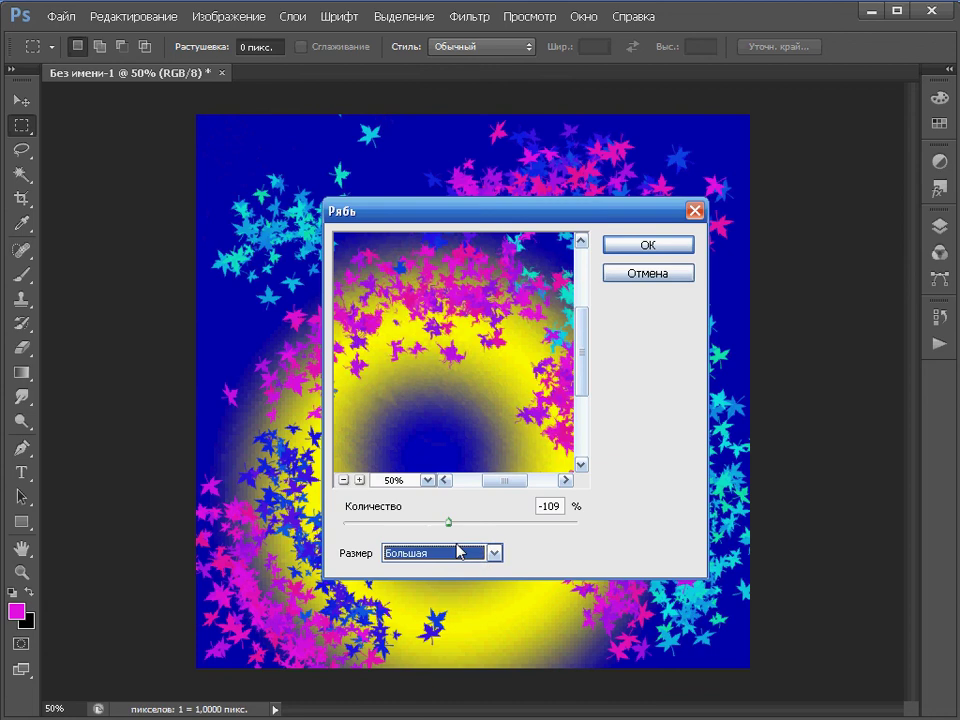
{"action": "left_click_drag", "start_coordinate": [448, 522], "coordinate": [455, 522]}
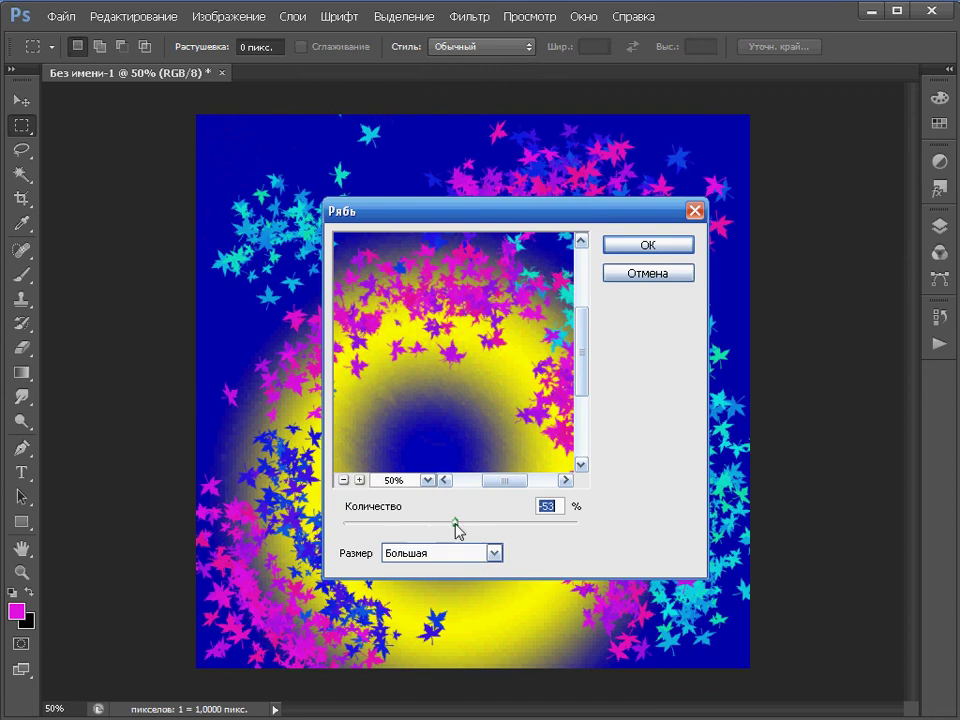
{"action": "left_click", "coordinate": [648, 247]}
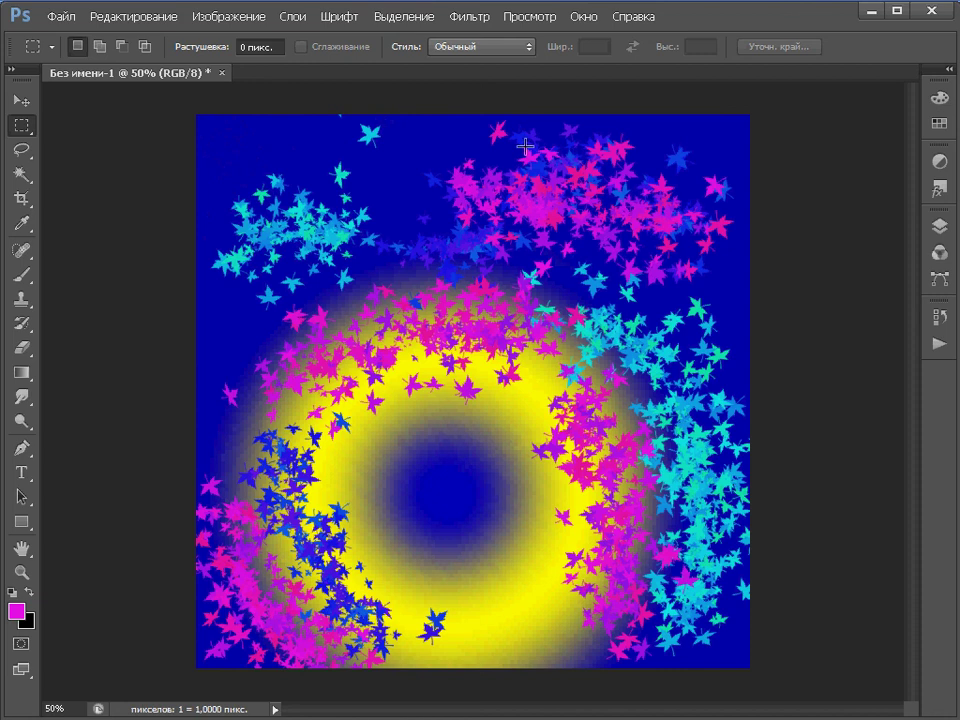
- Apply a Twirl (Скручивание) with a negative angle to the picture, then undo it
{"action": "left_click", "coordinate": [479, 19]}
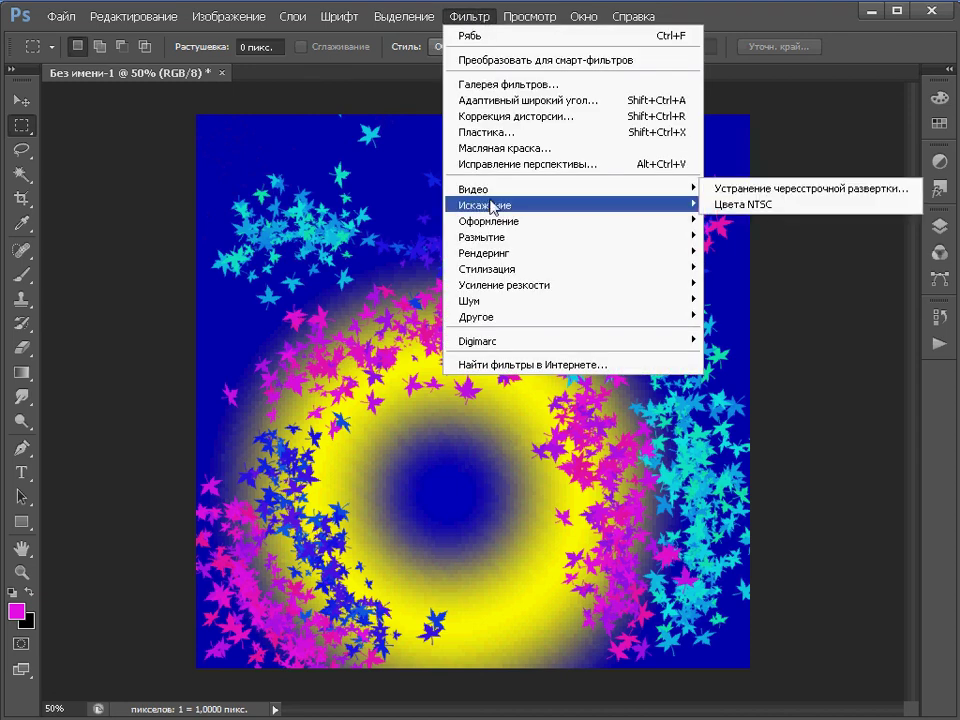
{"action": "mouse_move", "coordinate": [560, 205]}
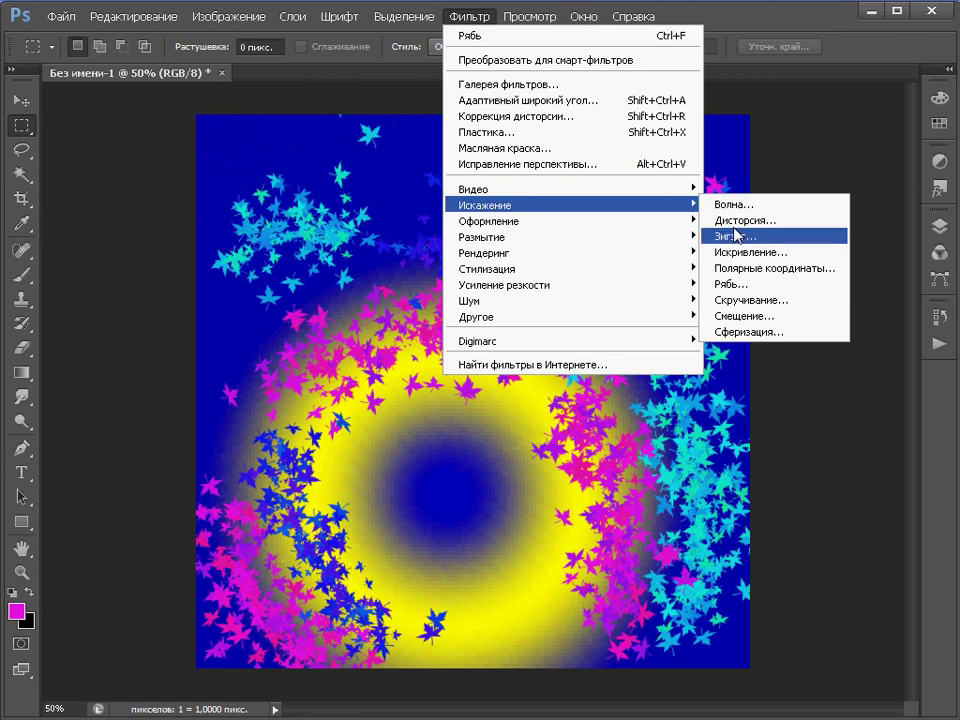
{"action": "left_click", "coordinate": [739, 300]}
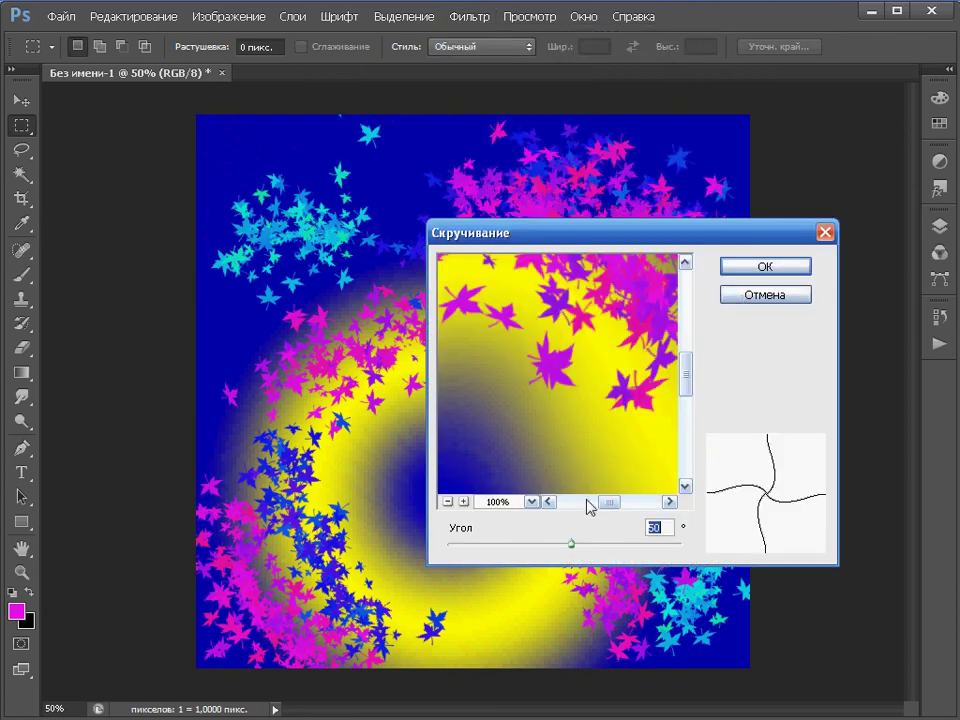
{"action": "left_click", "coordinate": [447, 502]}
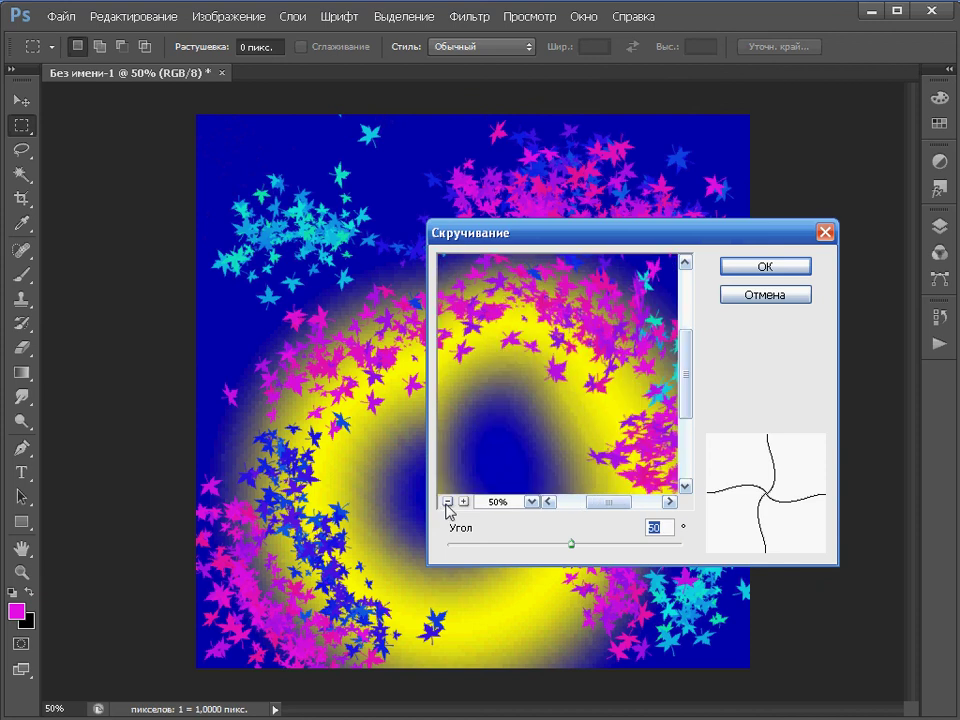
{"action": "mouse_move", "coordinate": [578, 544]}
{"action": "left_mouse_down"}
{"action": "mouse_move", "coordinate": [606, 562]}
{"action": "mouse_move", "coordinate": [553, 545]}
{"action": "left_mouse_up"}
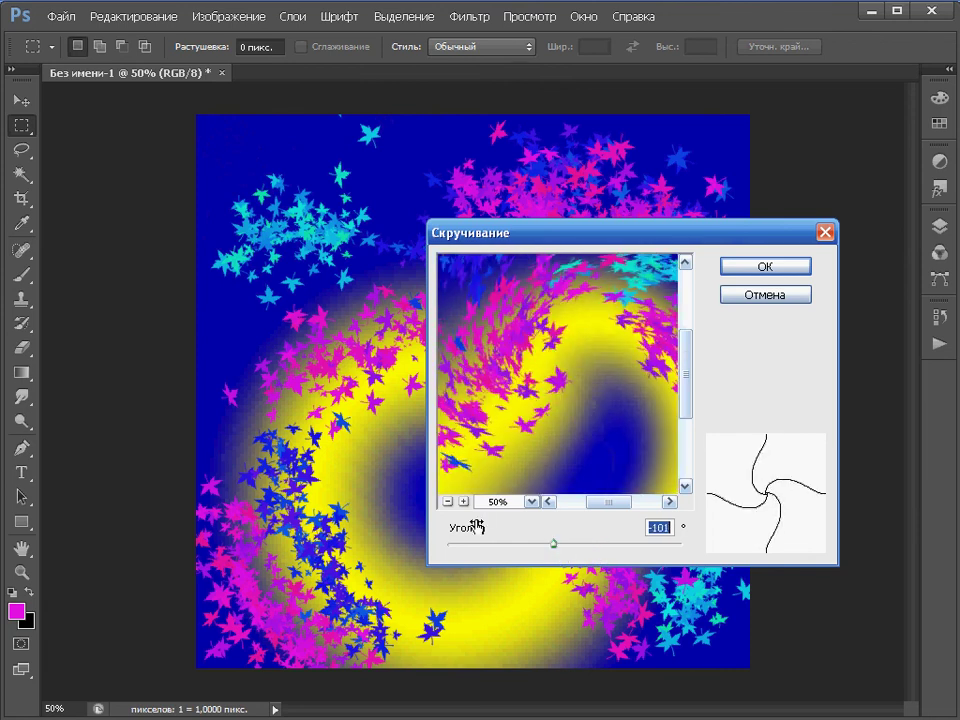
{"action": "left_click", "coordinate": [448, 502]}
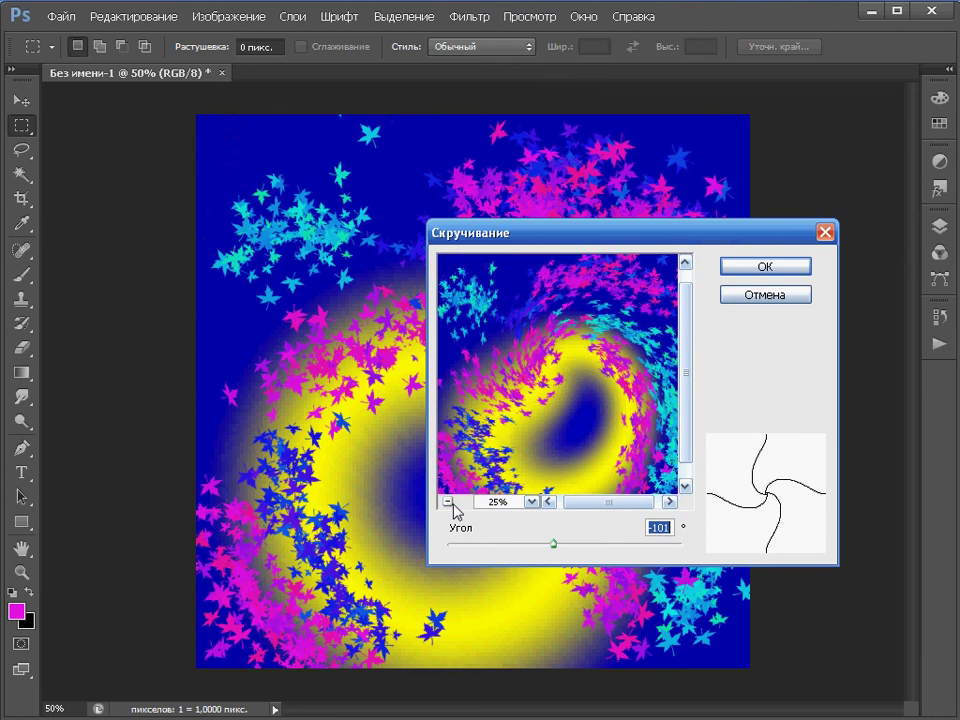
{"action": "left_click_drag", "start_coordinate": [553, 545], "coordinate": [555, 545]}
{"action": "left_click", "coordinate": [751, 265]}
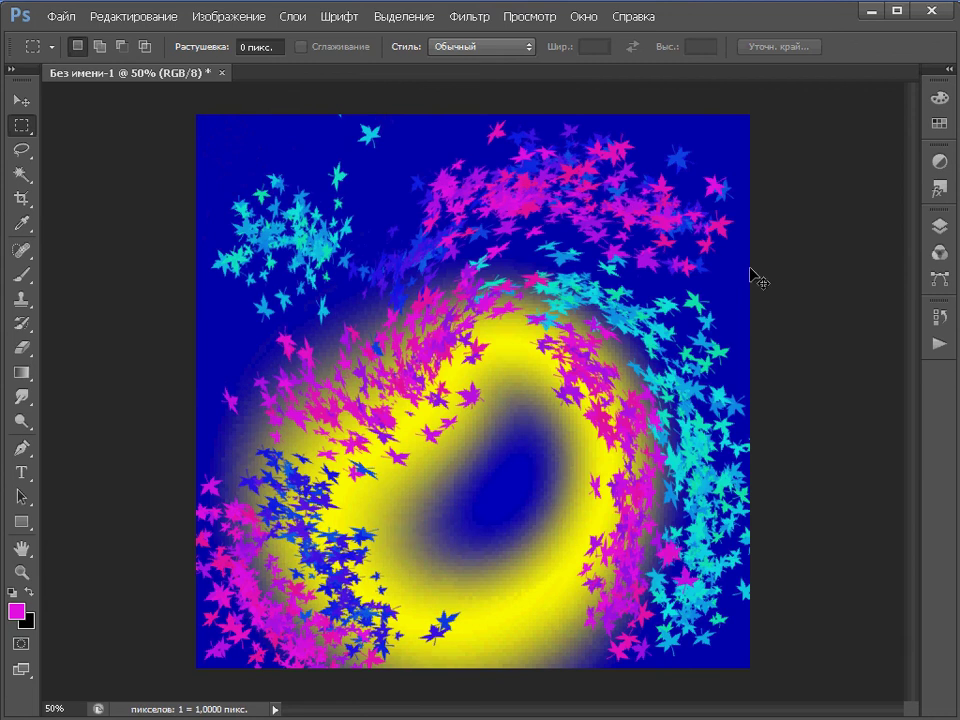
{"action": "key", "text": "ctrl+z"}
- Apply Displace with horizontal and vertical scale 10, Stretch to Fit and Wrap Around, confirming the map
{"action": "left_click", "coordinate": [490, 16]}
{"action": "mouse_move", "coordinate": [570, 204]}
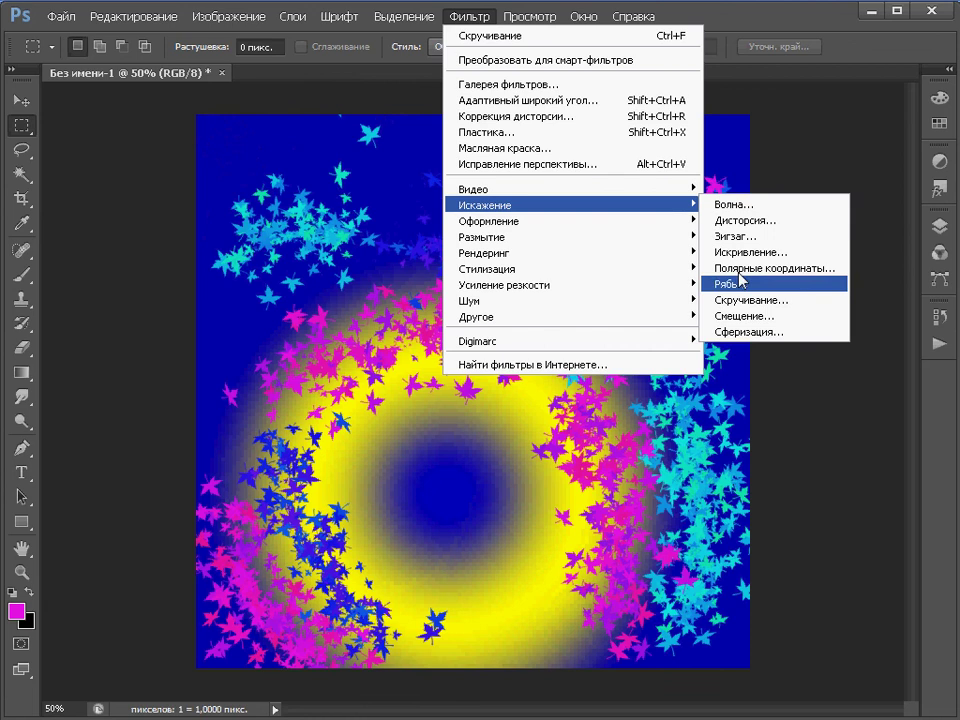
{"action": "left_click", "coordinate": [744, 318]}
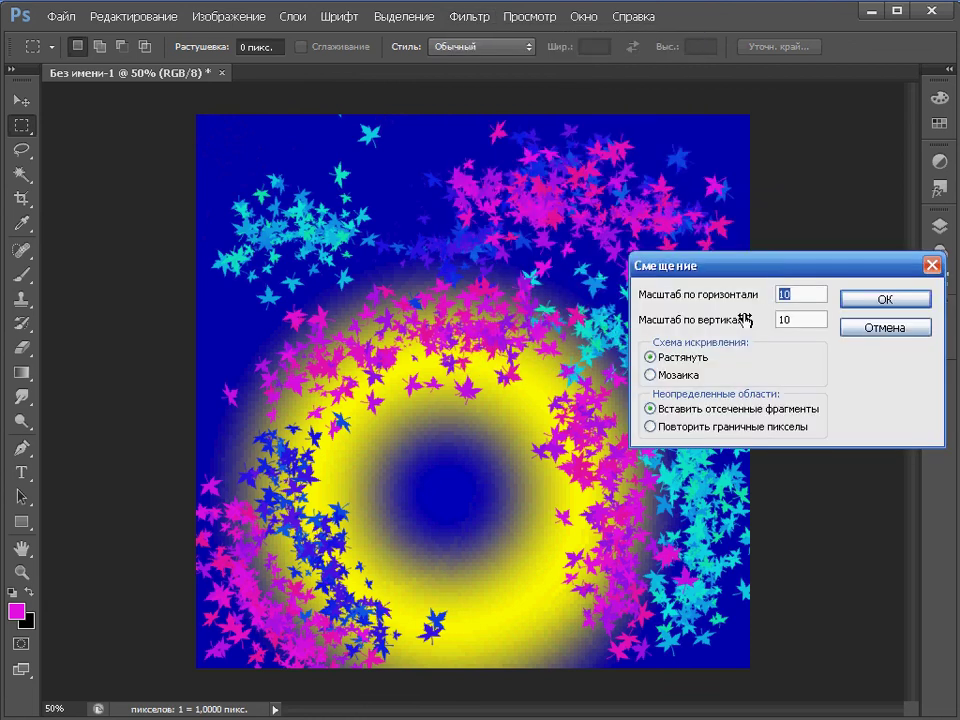
{"action": "left_click_drag", "start_coordinate": [757, 273], "coordinate": [698, 272]}
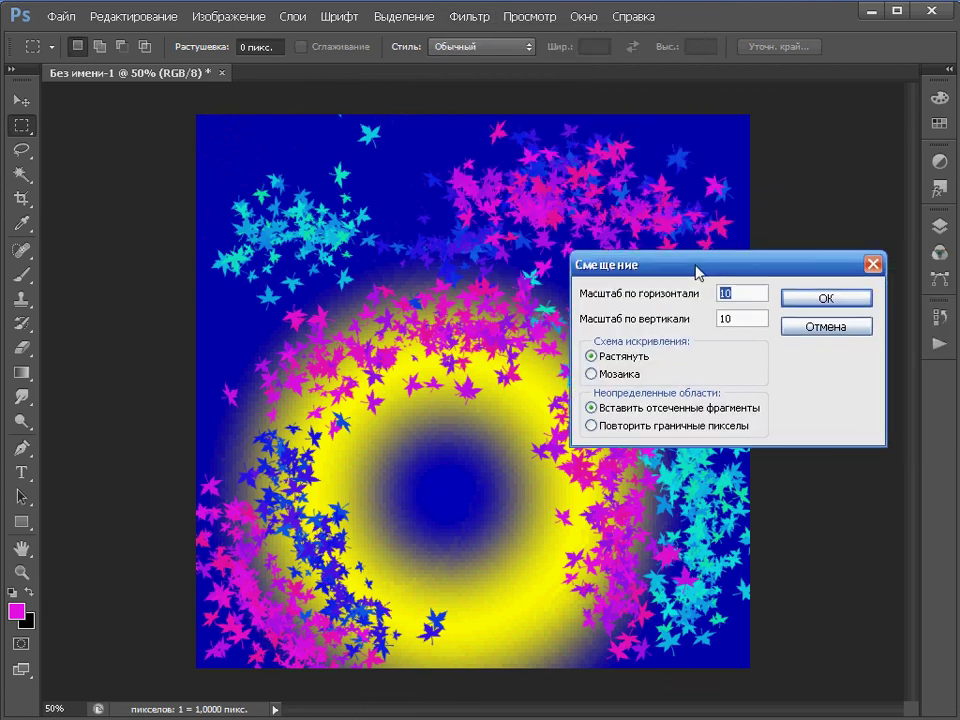
{"action": "left_click", "coordinate": [828, 310]}
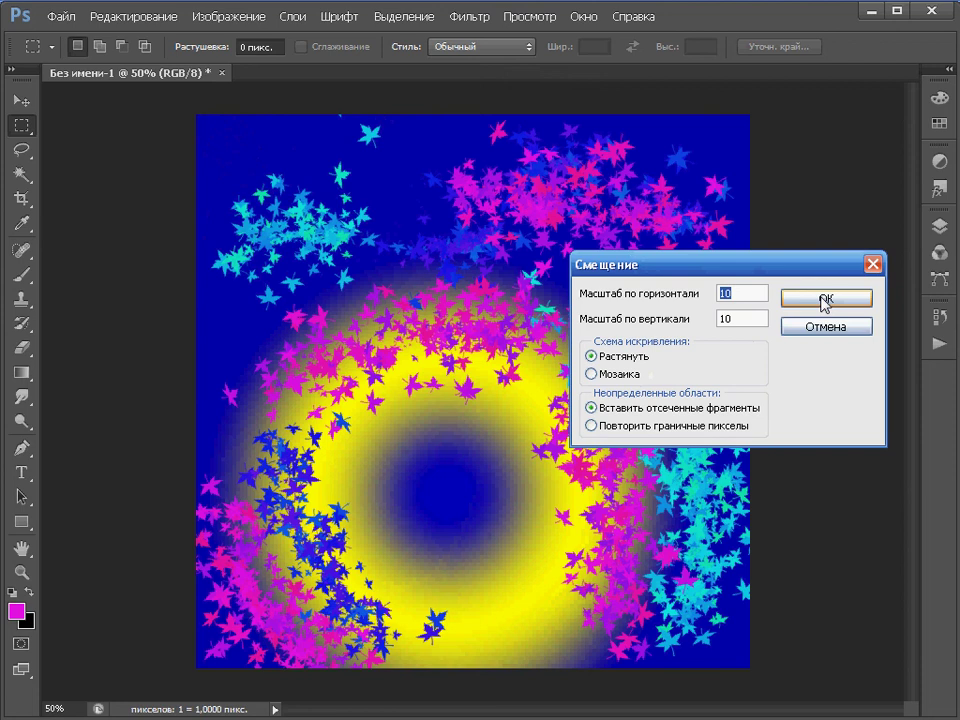
{"action": "left_click", "coordinate": [822, 303]}
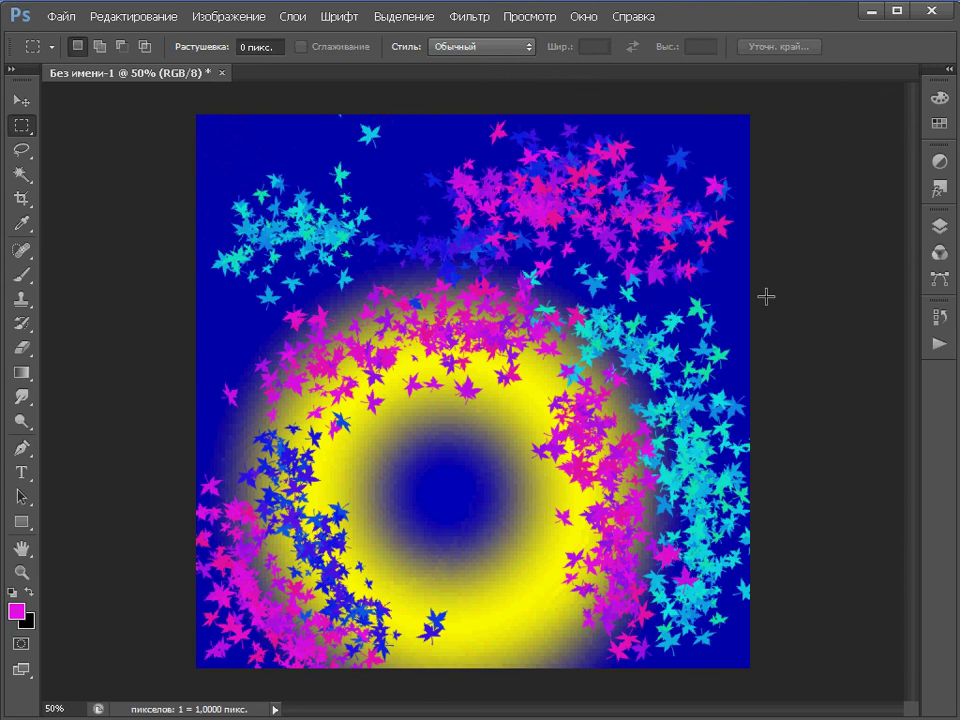
{"action": "left_click", "coordinate": [458, 20]}
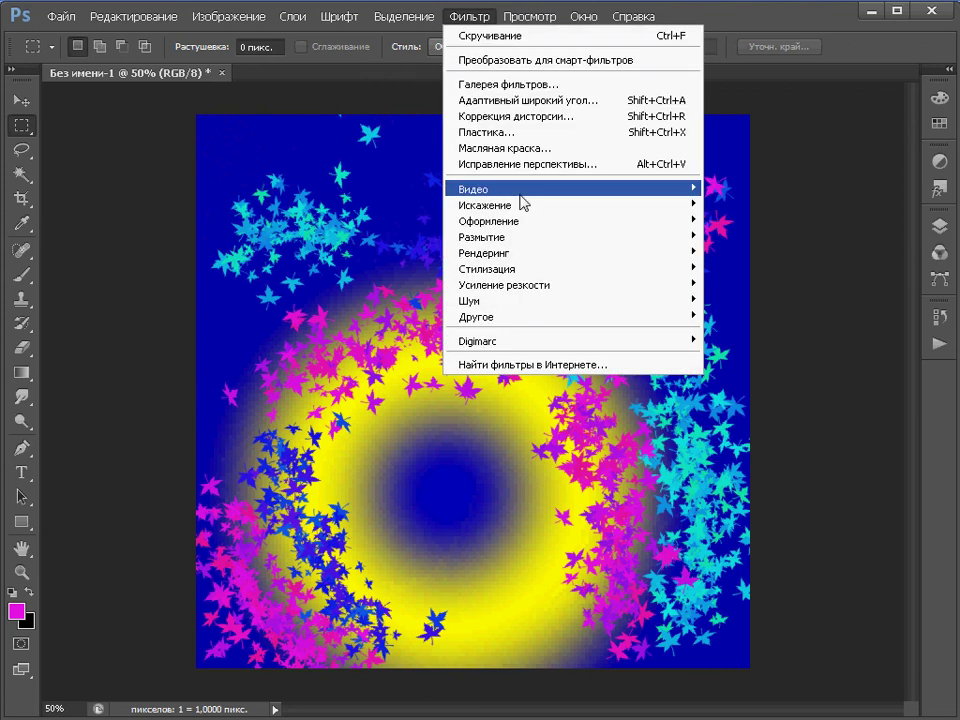
{"action": "left_click", "coordinate": [508, 84]}
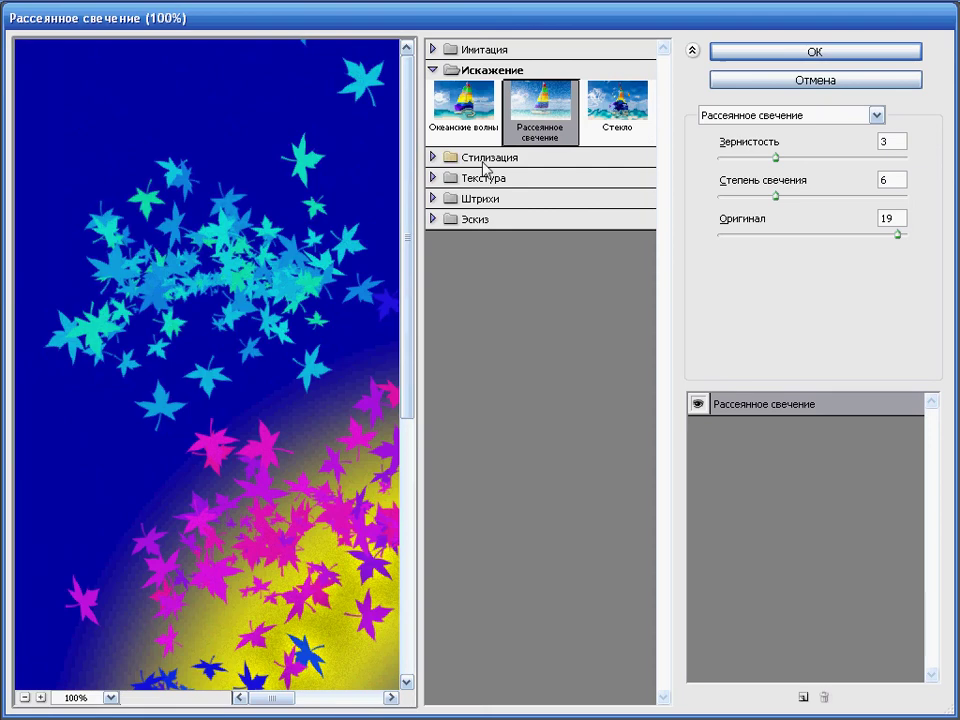
{"action": "left_click", "coordinate": [485, 160]}
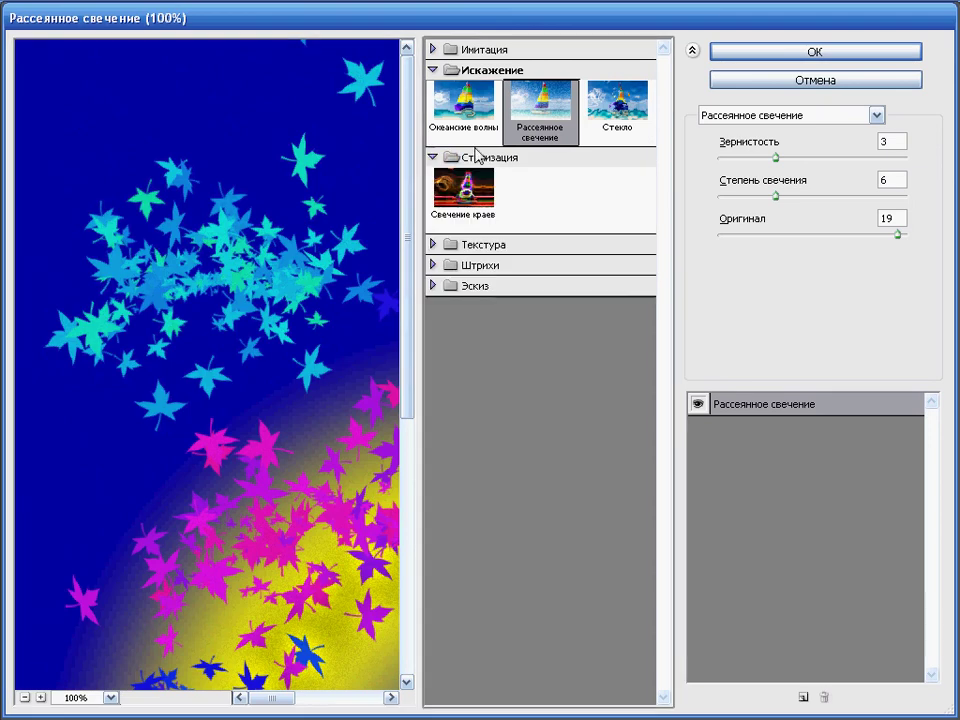
{"action": "left_click", "coordinate": [602, 120]}
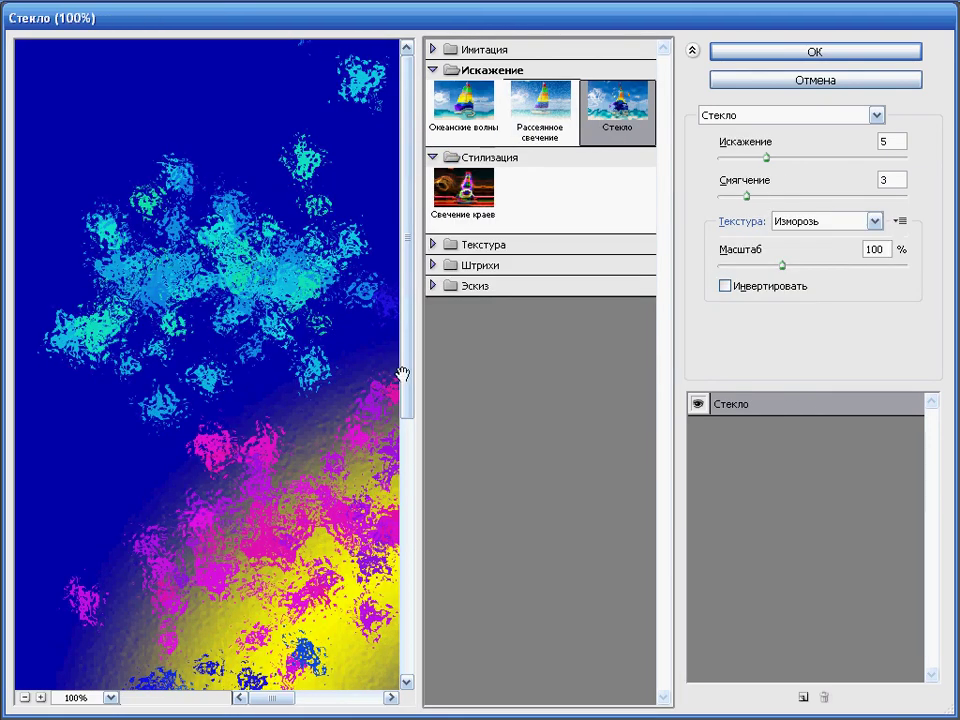
{"action": "left_click", "coordinate": [25, 698]}
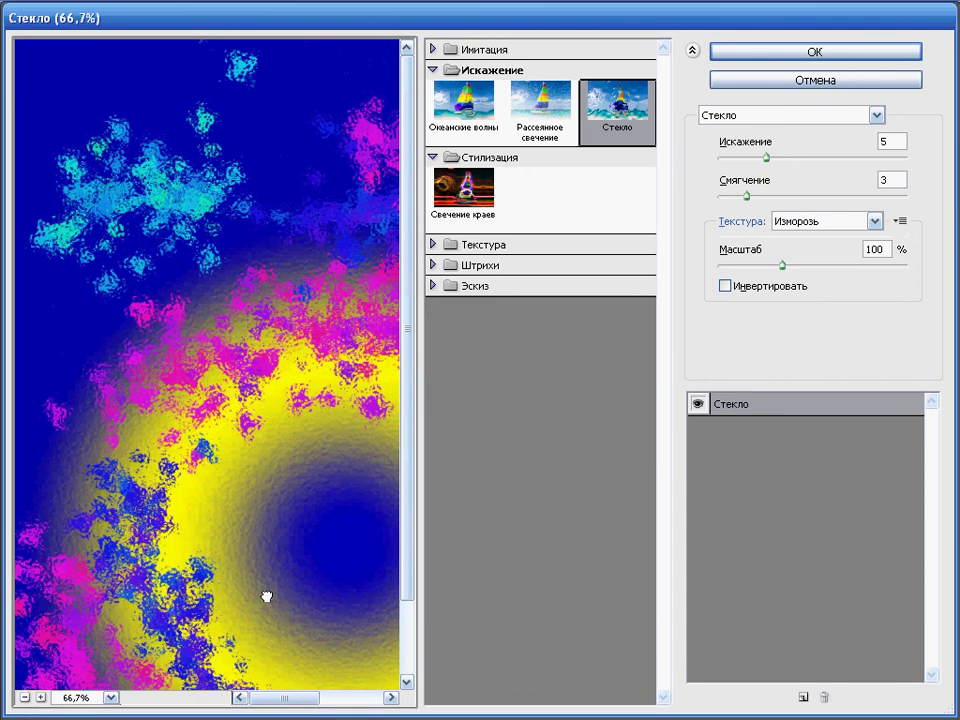
{"action": "left_click", "coordinate": [768, 158]}
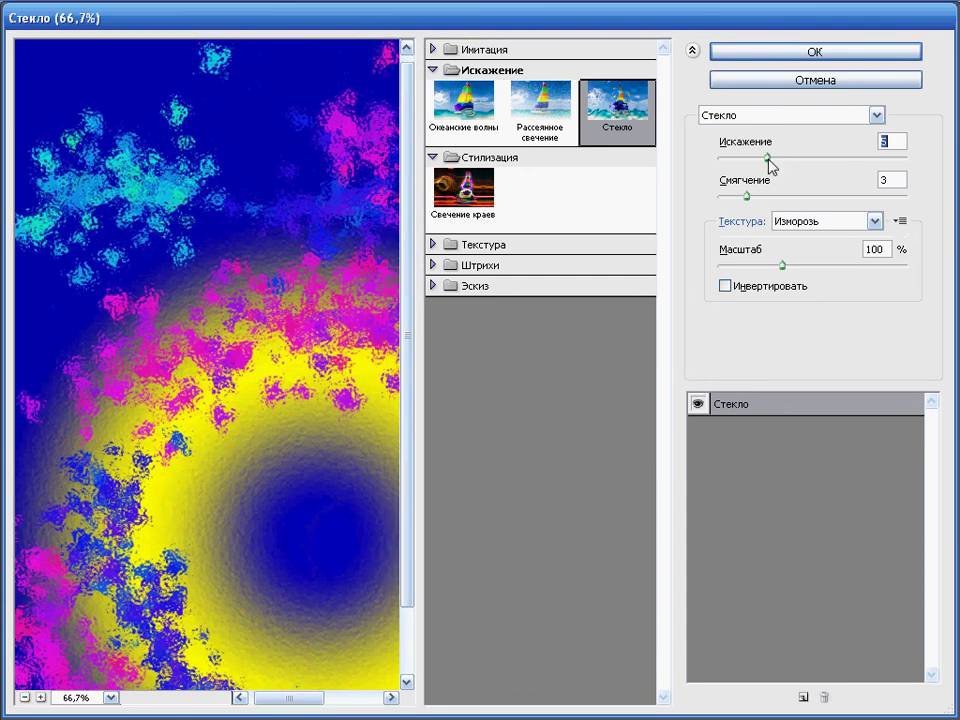
{"action": "left_click", "coordinate": [835, 62]}
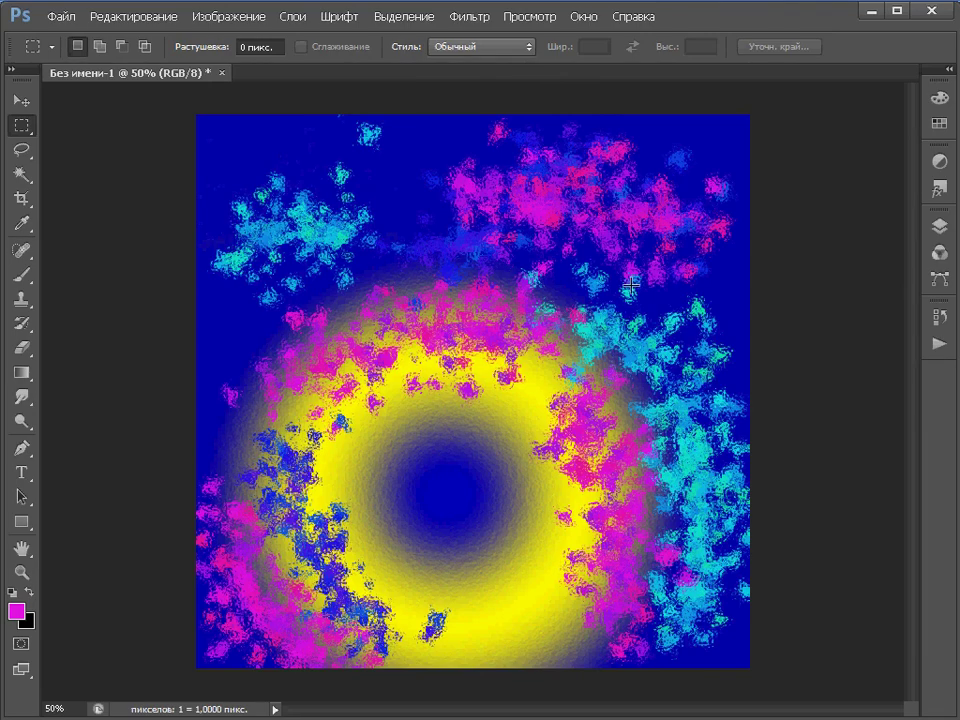
{"action": "key", "text": "ctrl+z"}
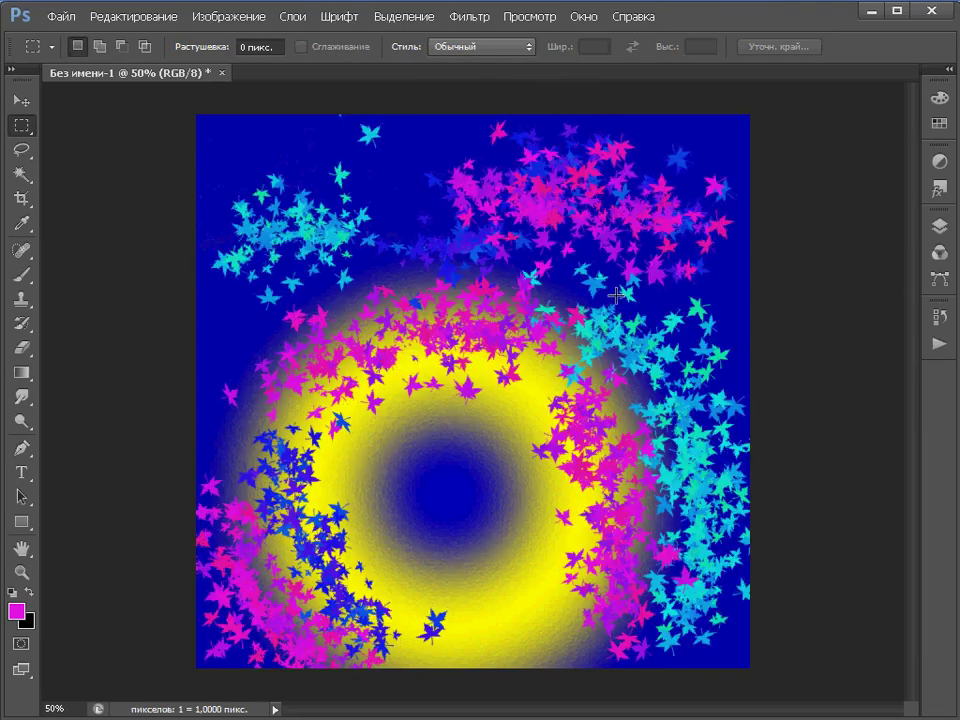
{"action": "left_click", "coordinate": [459, 22]}
{"action": "mouse_move", "coordinate": [520, 205]}
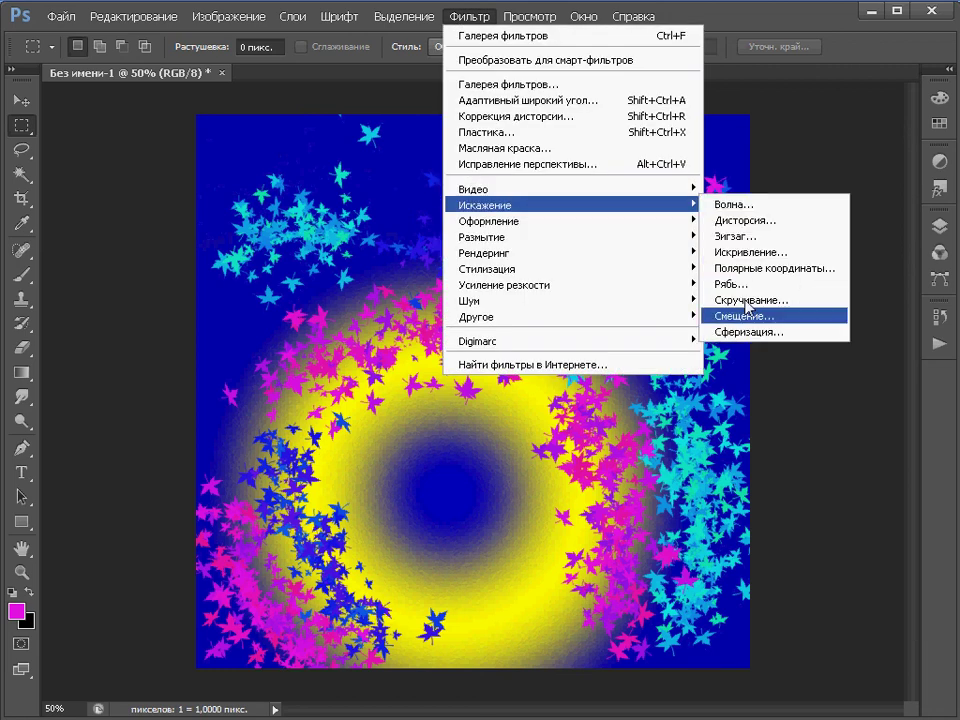
{"action": "left_click", "coordinate": [745, 331]}
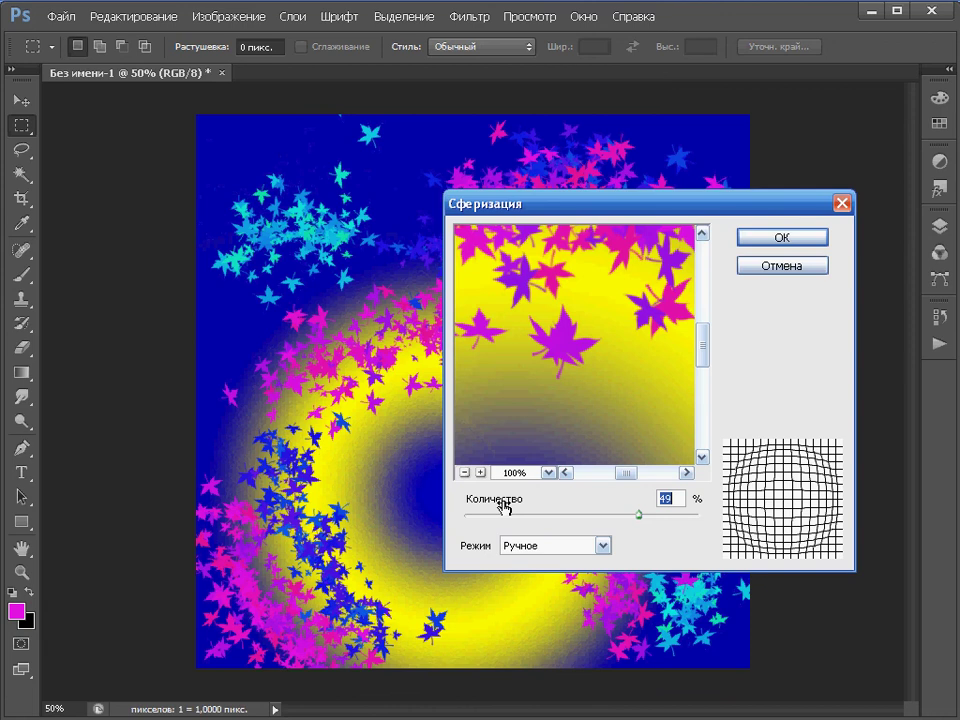
{"action": "triple_click", "coordinate": [465, 472]}
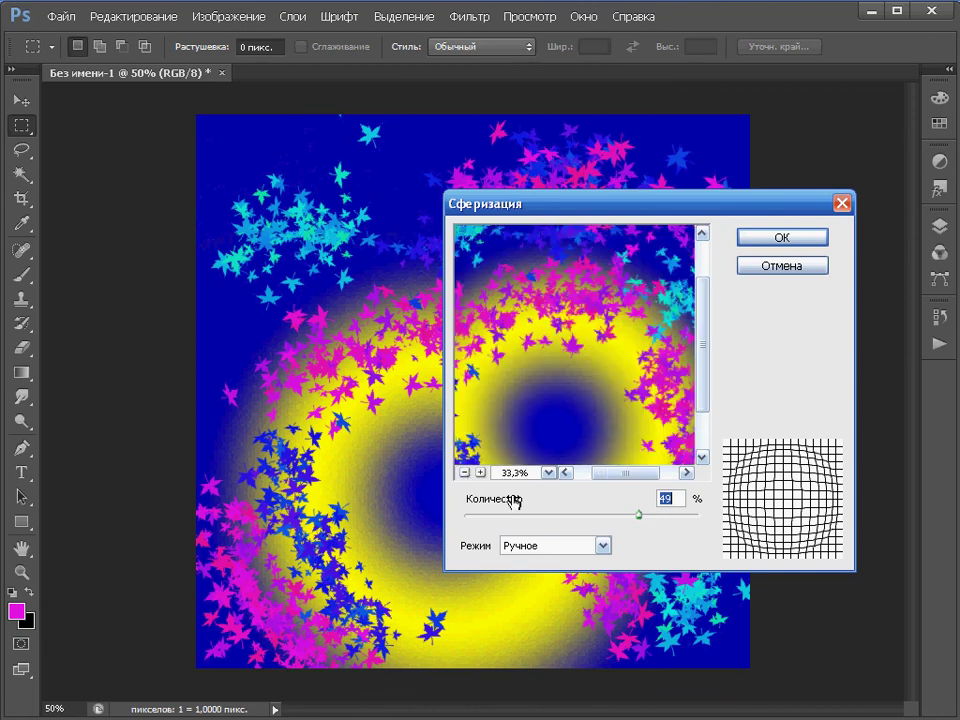
{"action": "mouse_move", "coordinate": [638, 515]}
{"action": "left_mouse_down"}
{"action": "mouse_move", "coordinate": [681, 516]}
{"action": "mouse_move", "coordinate": [490, 516]}
{"action": "left_mouse_up"}
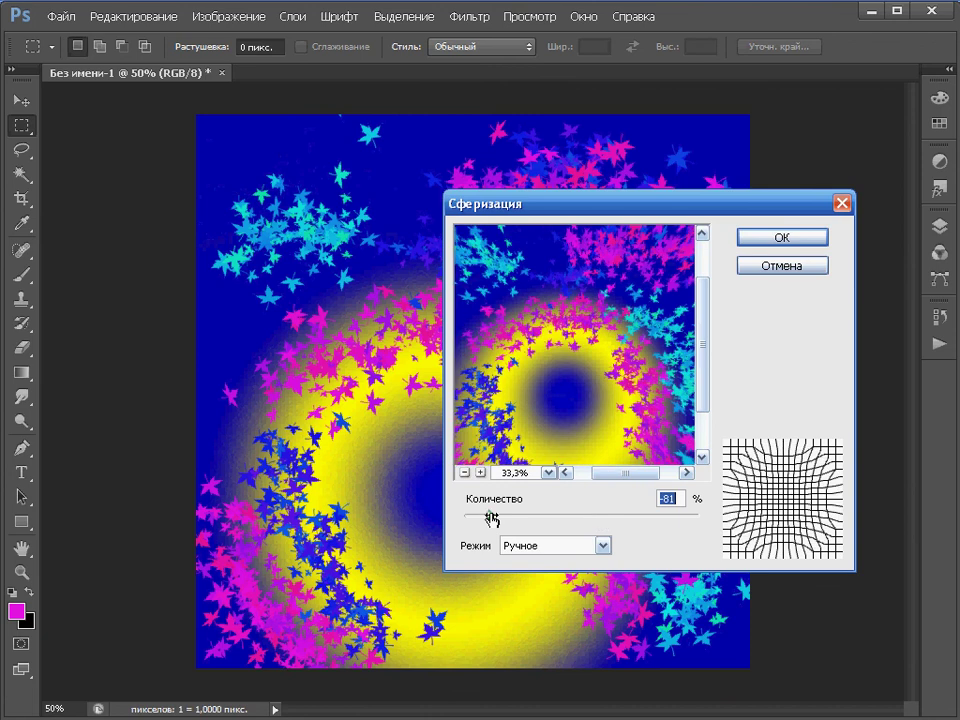
{"action": "left_click", "coordinate": [465, 472]}
{"action": "left_click", "coordinate": [465, 473]}
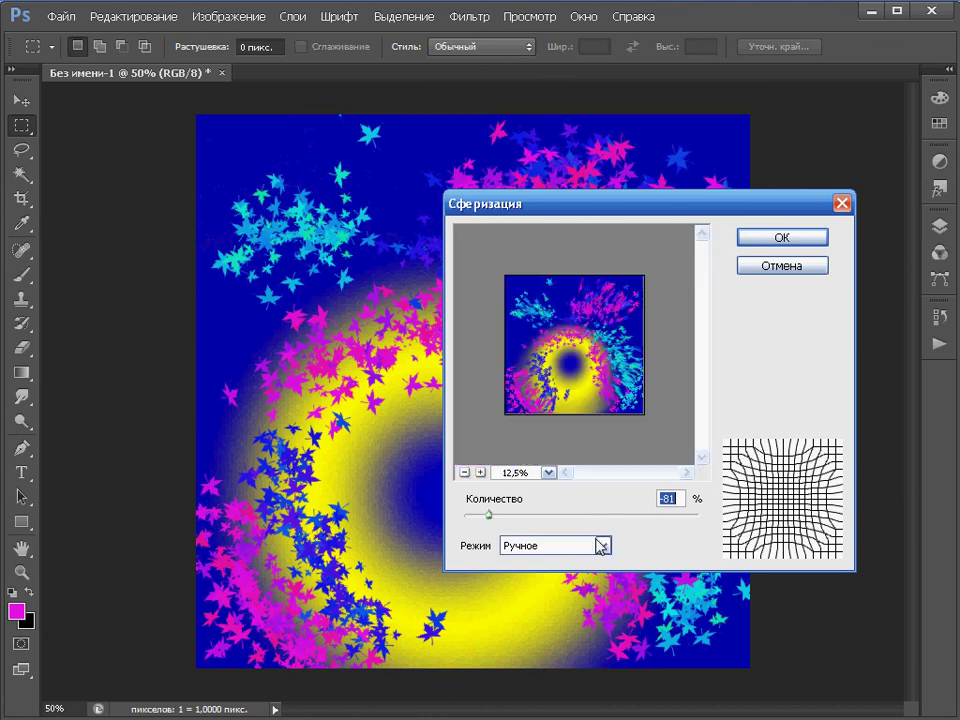
{"action": "left_click_drag", "start_coordinate": [492, 517], "coordinate": [509, 517]}
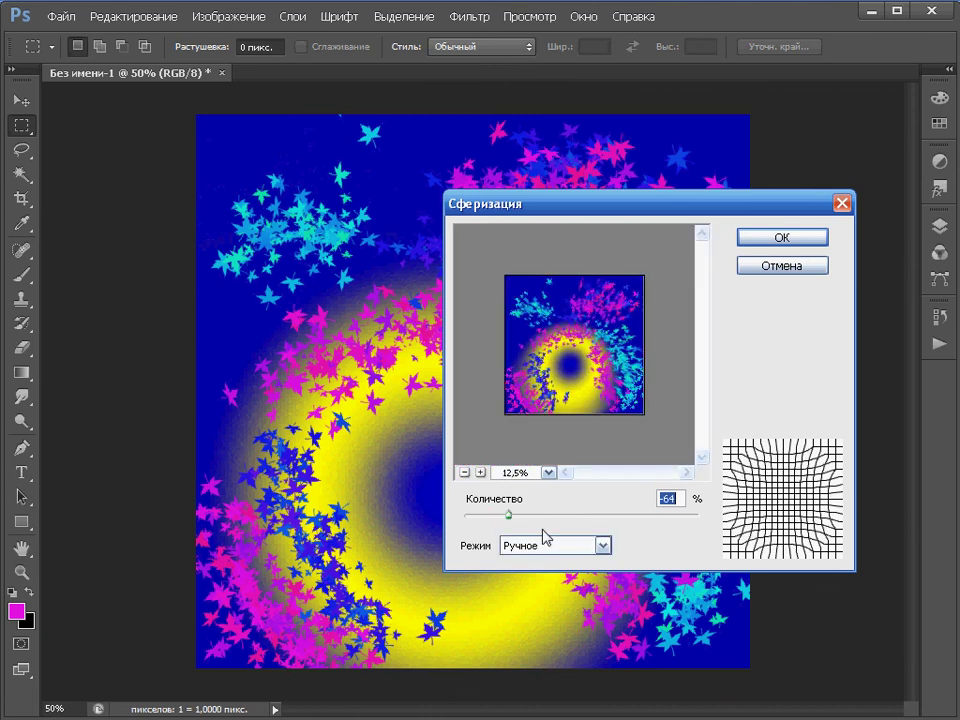
{"action": "left_click", "coordinate": [603, 546]}
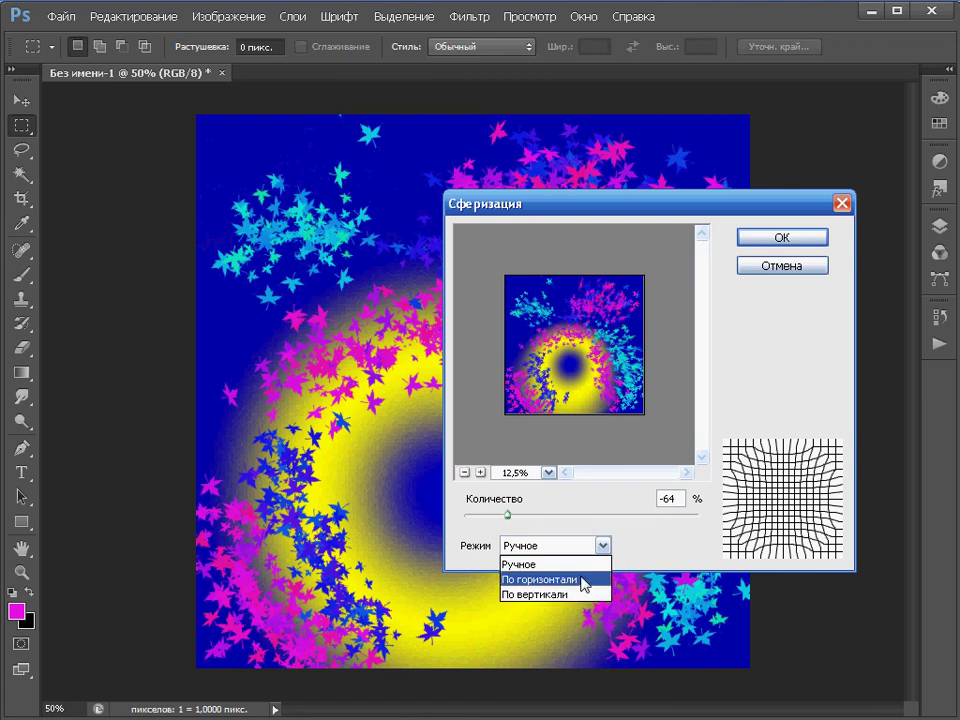
{"action": "left_click", "coordinate": [579, 592]}
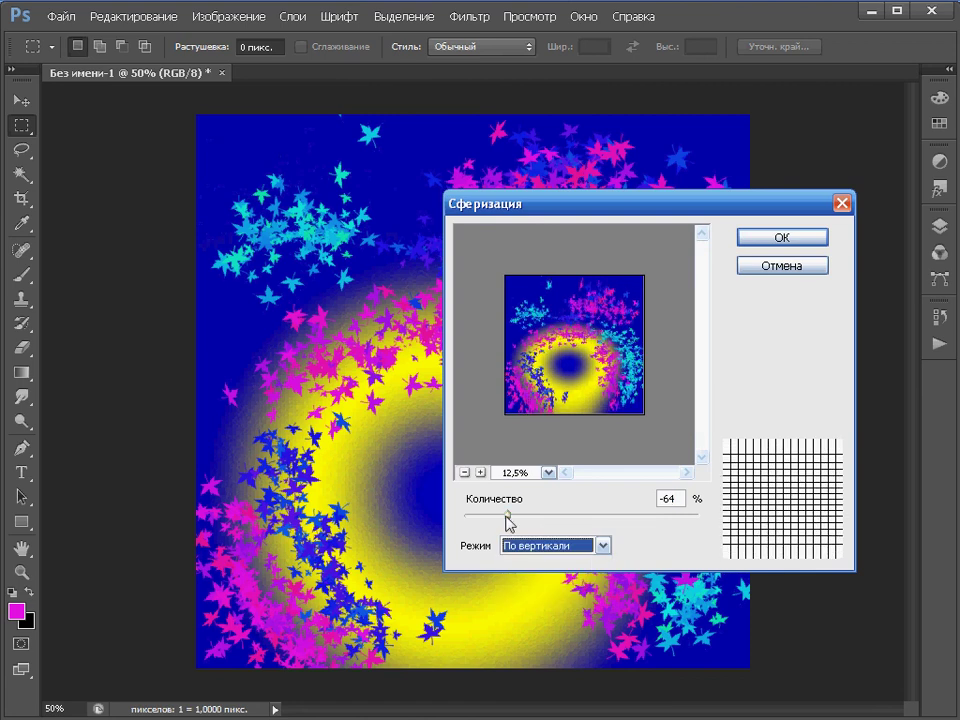
{"action": "left_click_drag", "start_coordinate": [507, 515], "coordinate": [531, 515]}
{"action": "key", "text": "Return"}
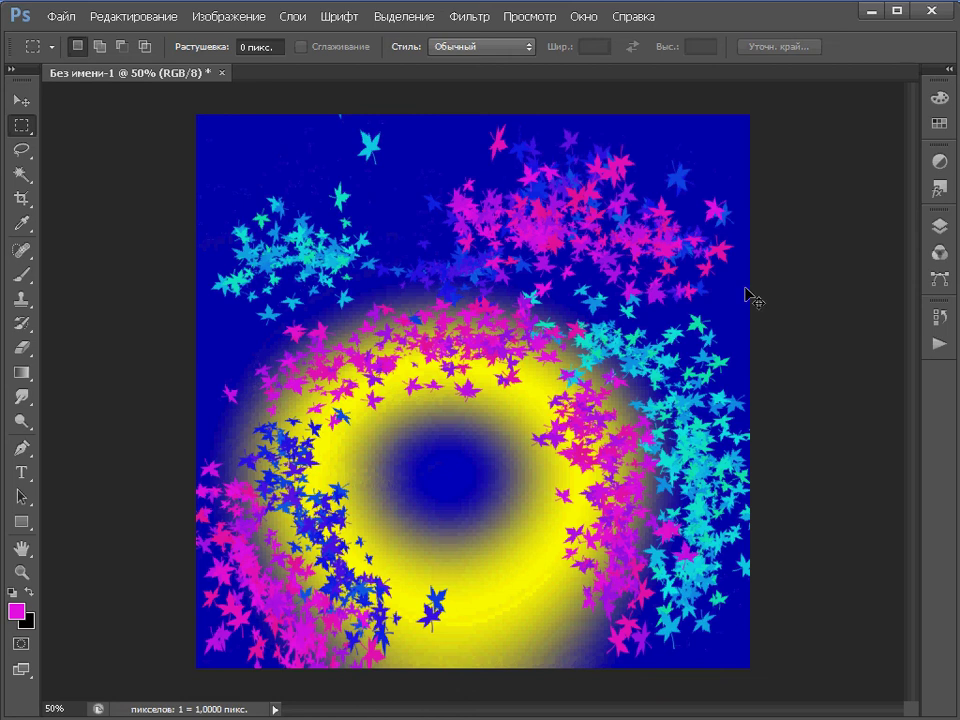
{"action": "key", "text": "ctrl+z"}
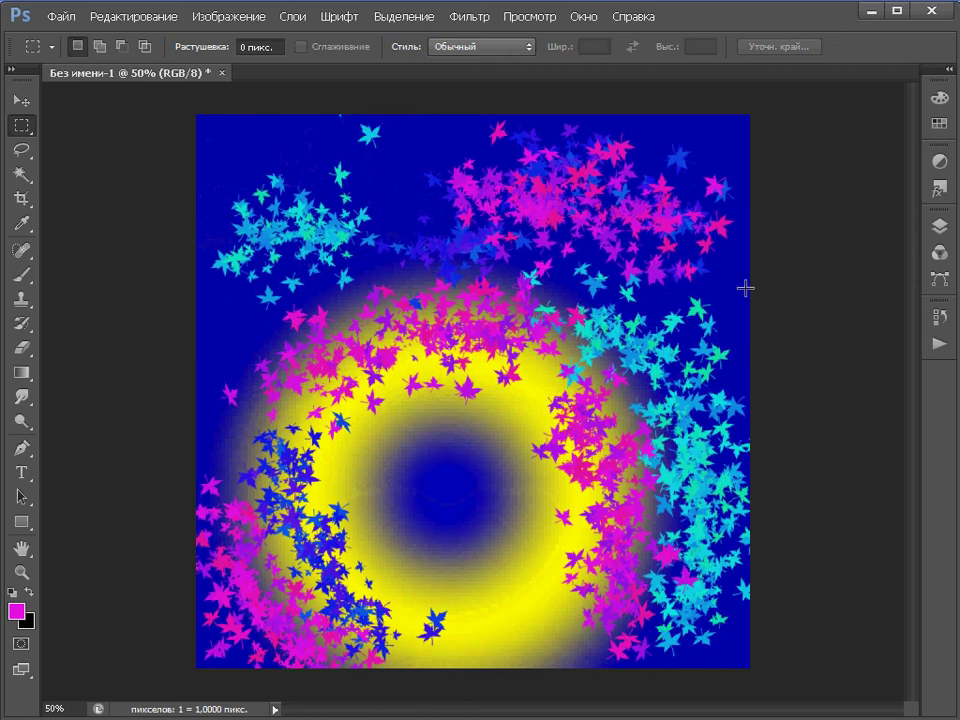